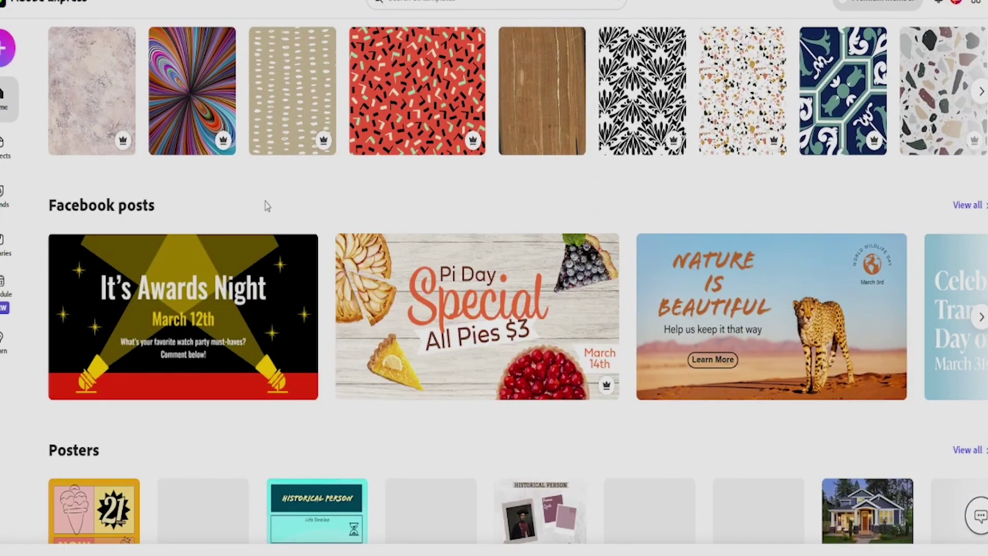
# Search the templates for "youtube channel" and browse the results.
pyautogui.scroll(6, 378, 237)
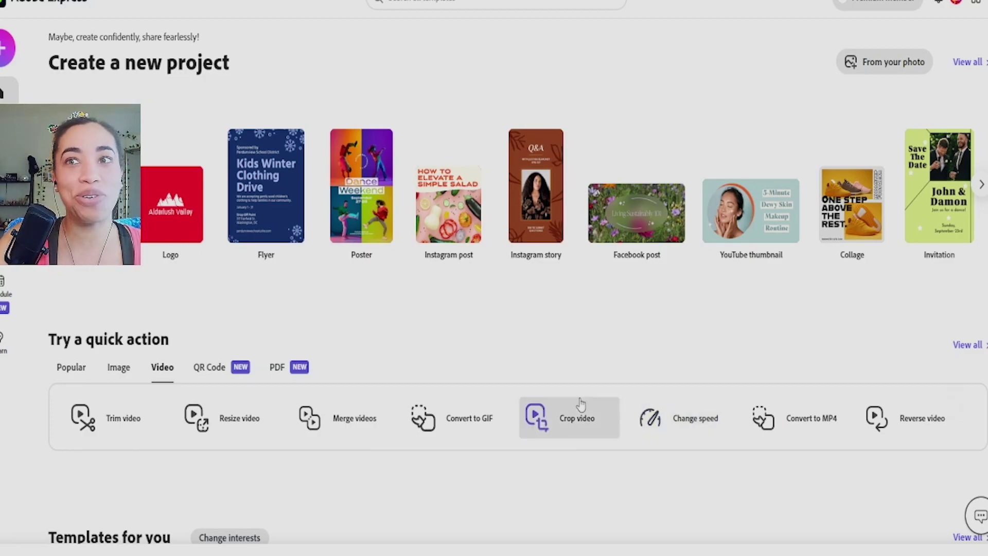
pyautogui.moveTo(755, 252)
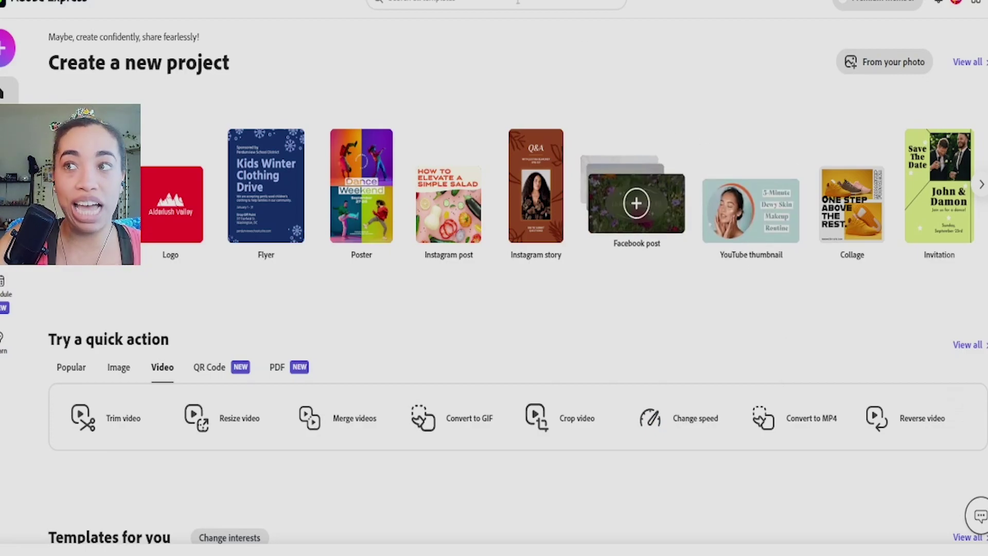
pyautogui.click(455, 3)
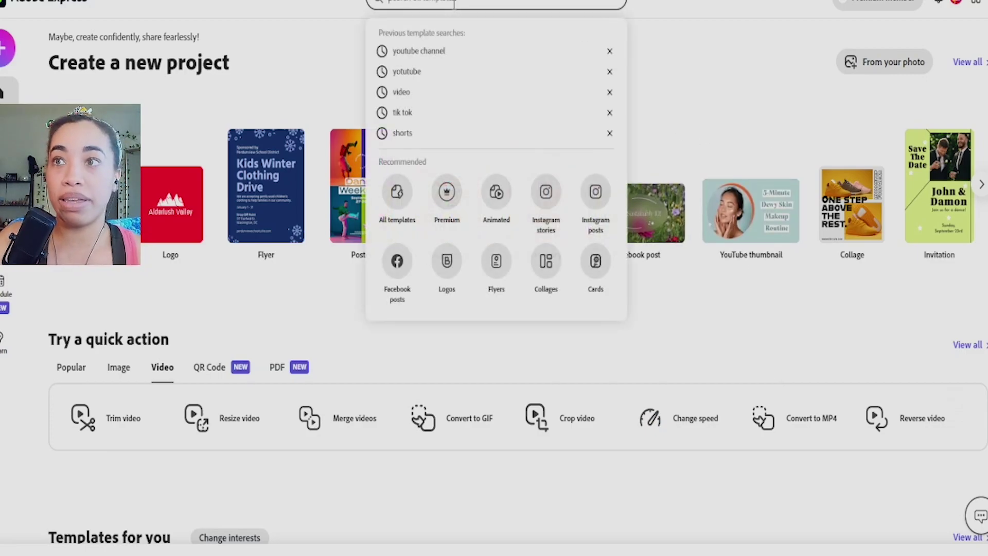
pyautogui.click(433, 51)
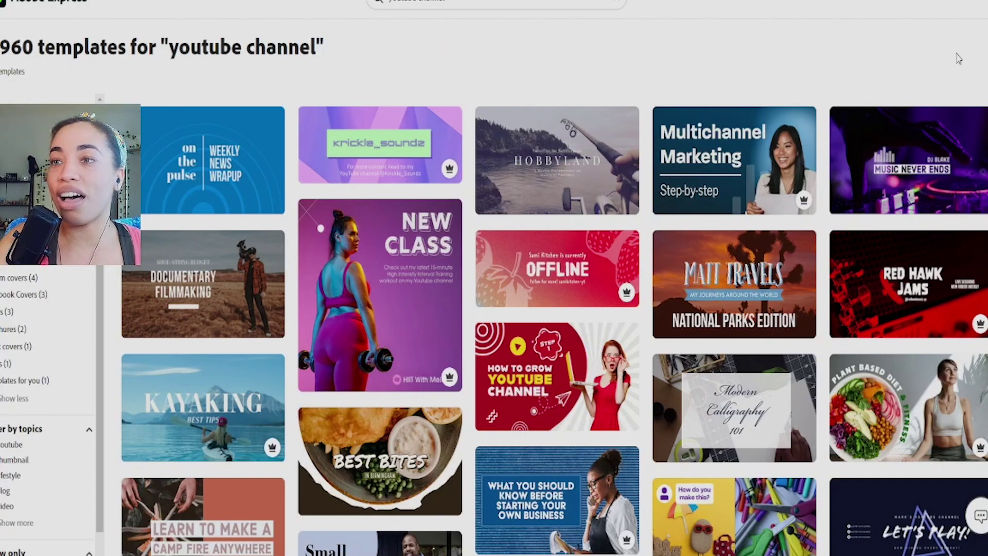
pyautogui.scroll(-5, 463, 275)
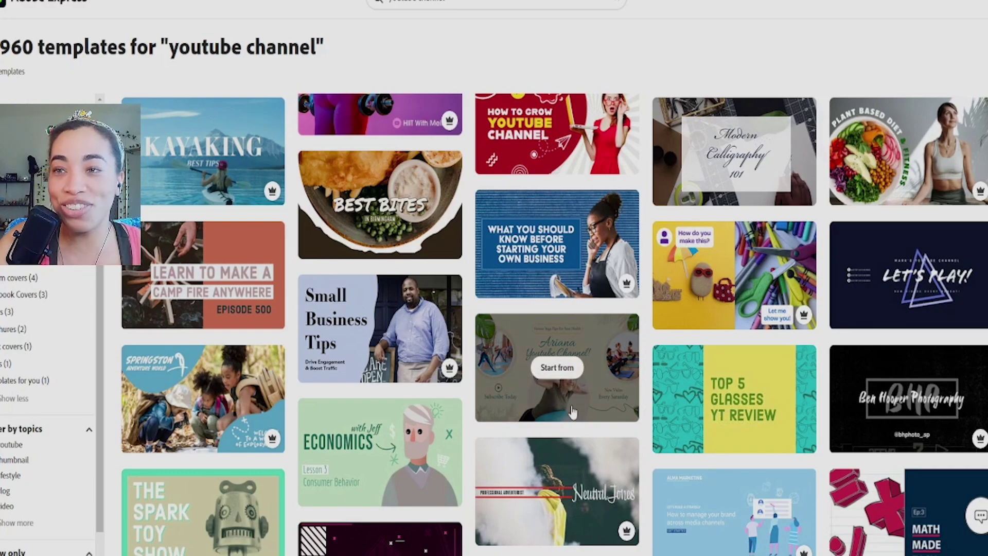
pyautogui.scroll(5, 393, 473)
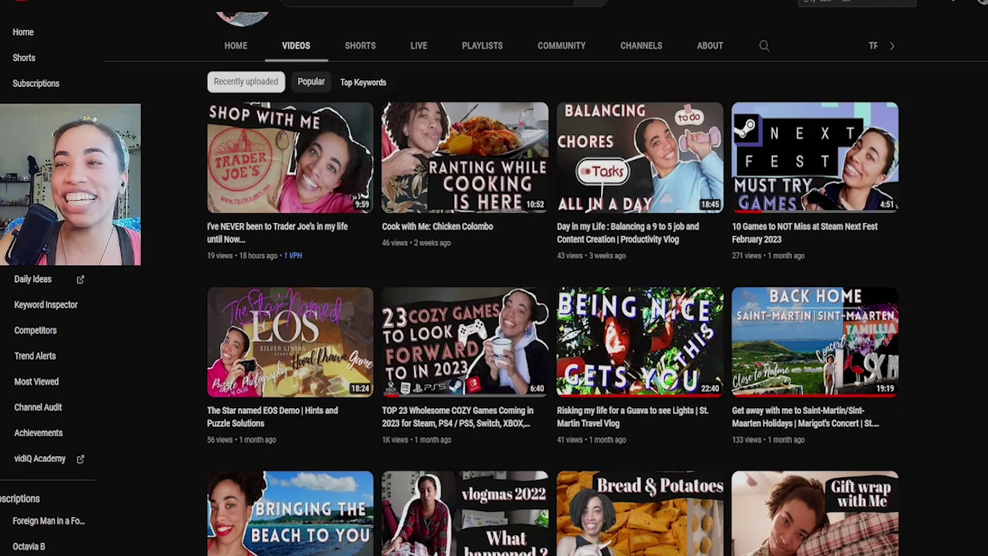
# Switch to YouTube and look through the video thumbnails on the channel's Videos page.
pyautogui.scroll(-2, 691, 398)
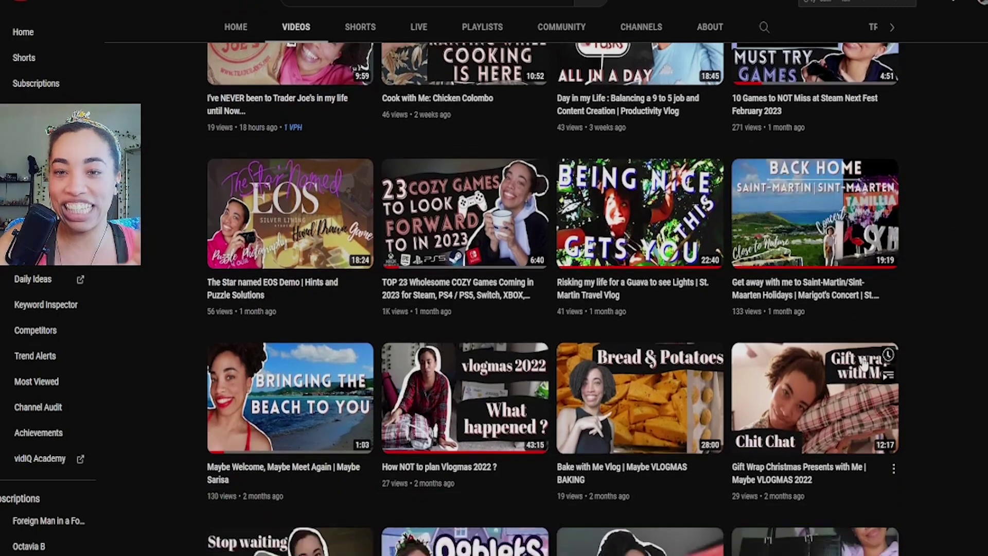
pyautogui.scroll(-3, 690, 401)
pyautogui.scroll(3, 685, 432)
pyautogui.scroll(7, 684, 434)
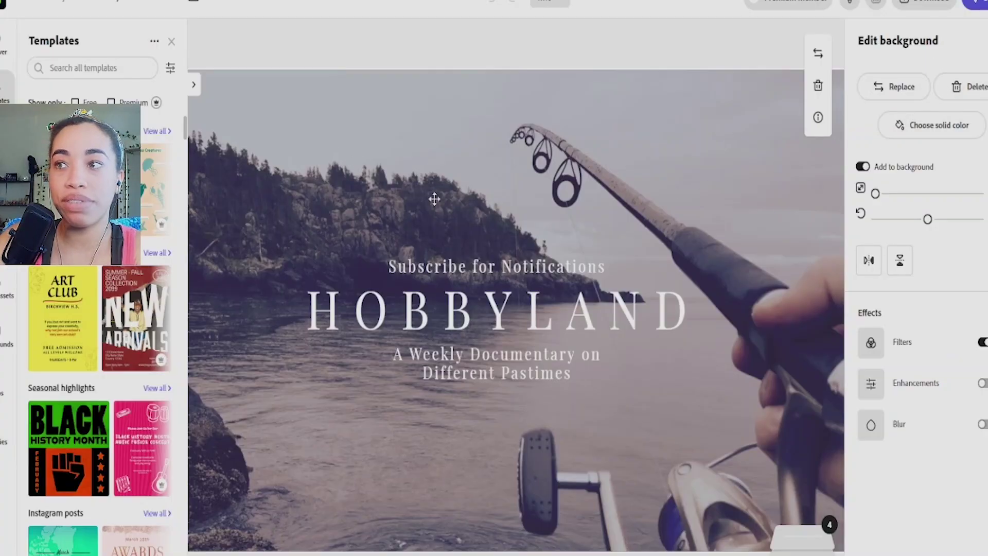
# Browse the stock photo collections available for the Hobbyland template, from the first row through Backgrounds and Animals and Pets.
pyautogui.moveTo(157, 190)
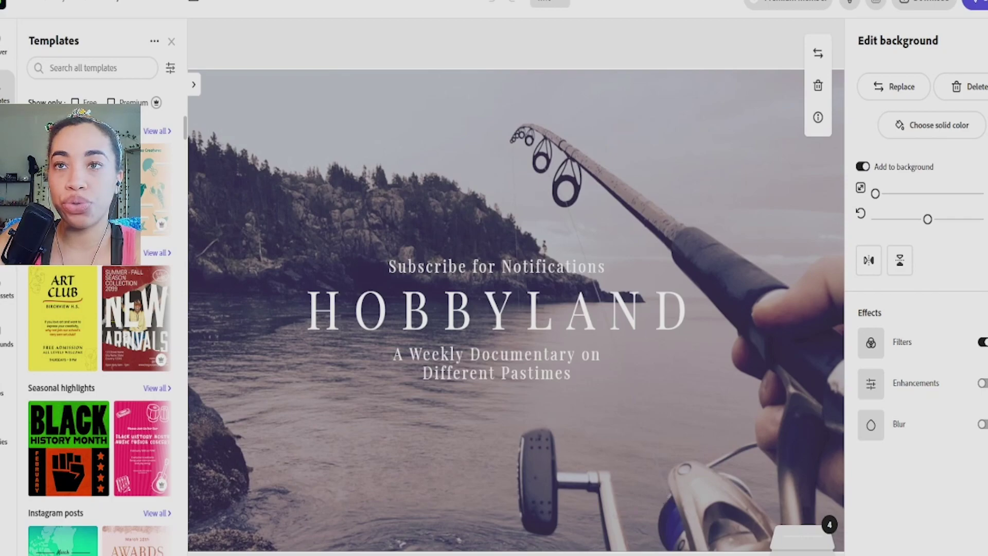
pyautogui.click(7, 247)
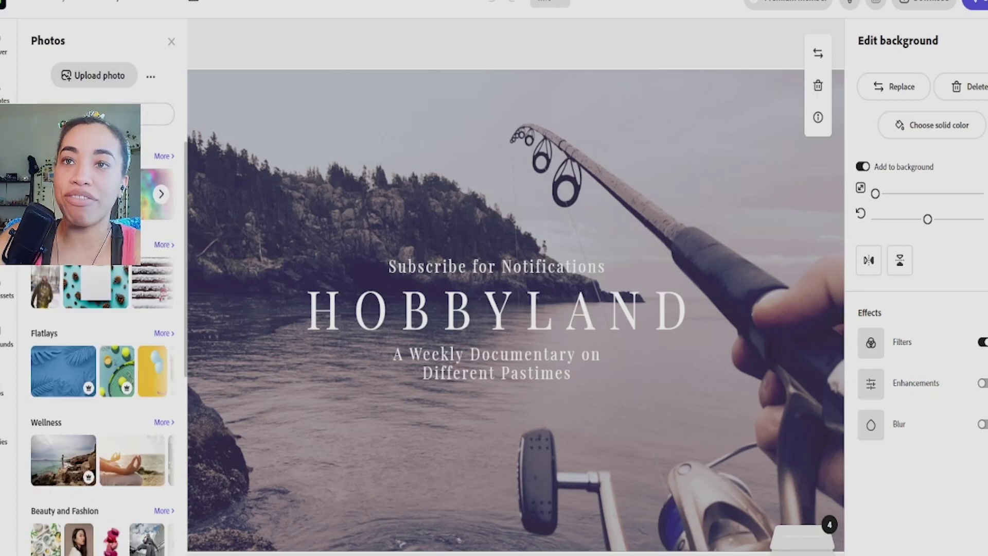
pyautogui.click(161, 195)
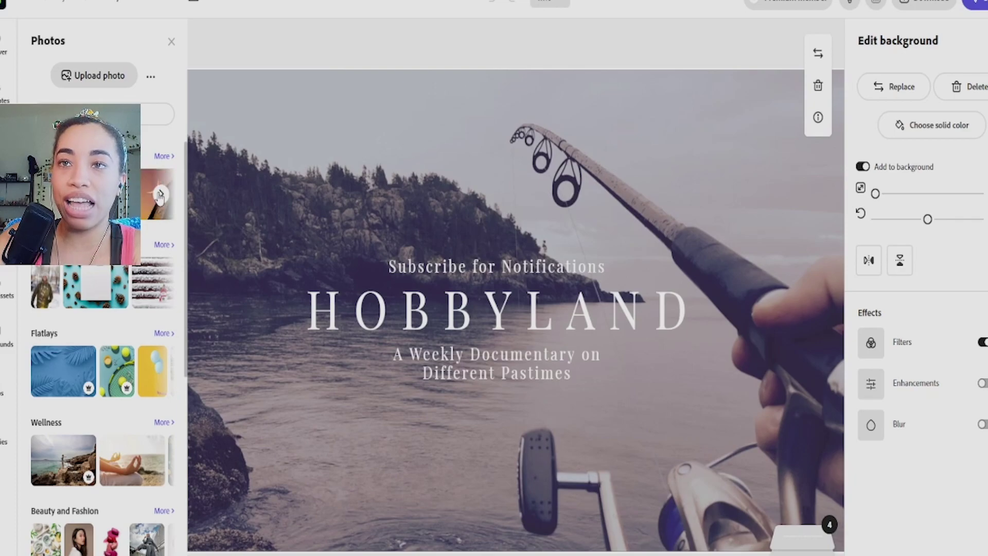
pyautogui.click(161, 194)
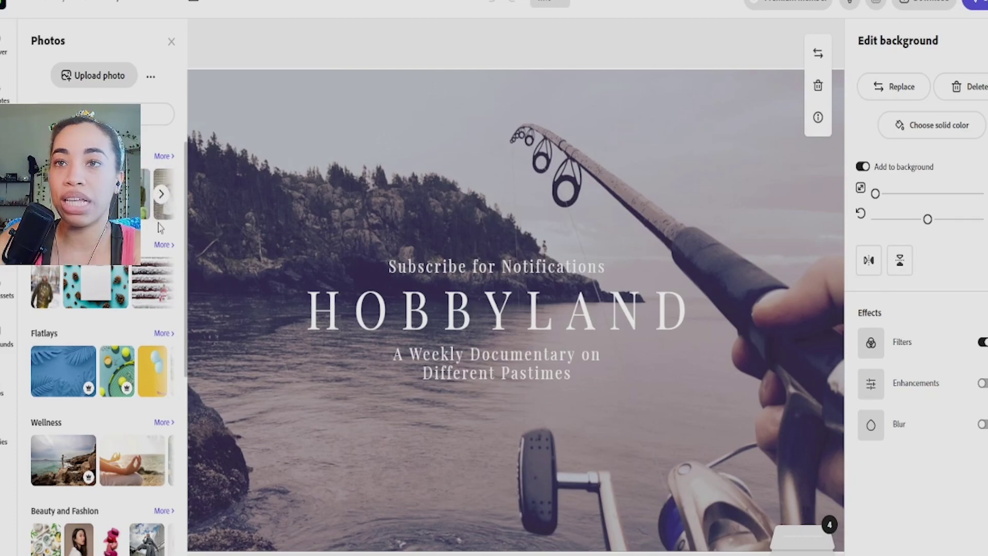
pyautogui.scroll(-3, 57, 330)
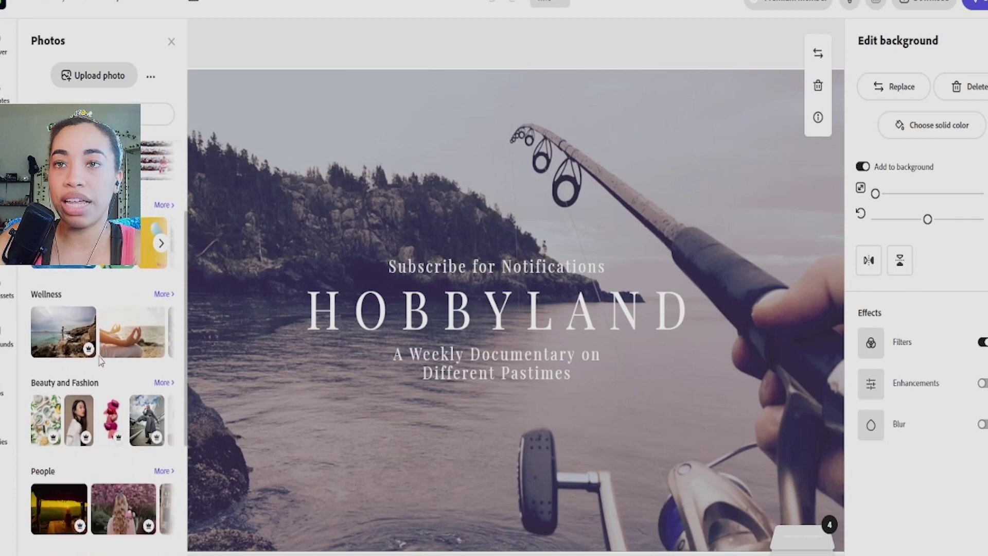
pyautogui.scroll(-4, 57, 329)
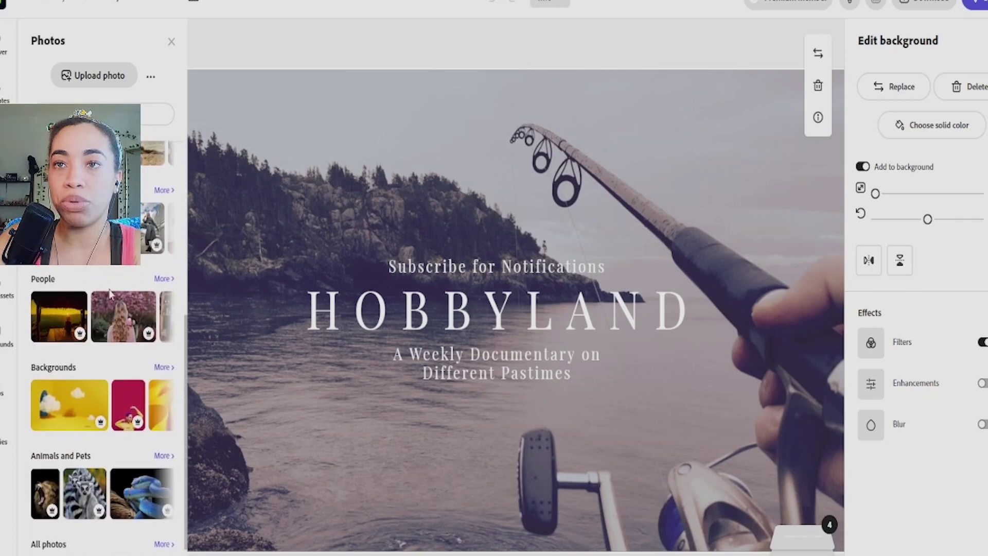
pyautogui.scroll(-1, 103, 411)
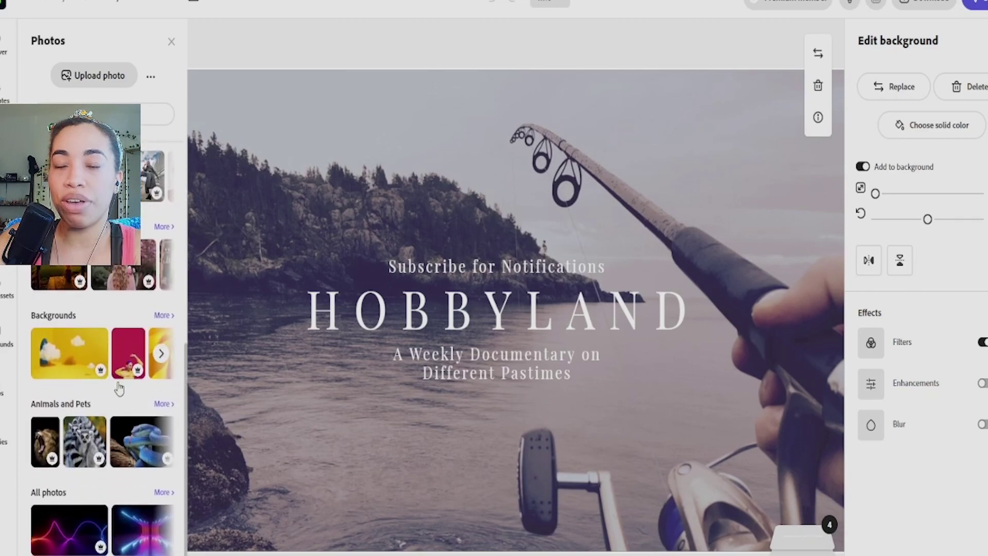
pyautogui.scroll(5, 131, 274)
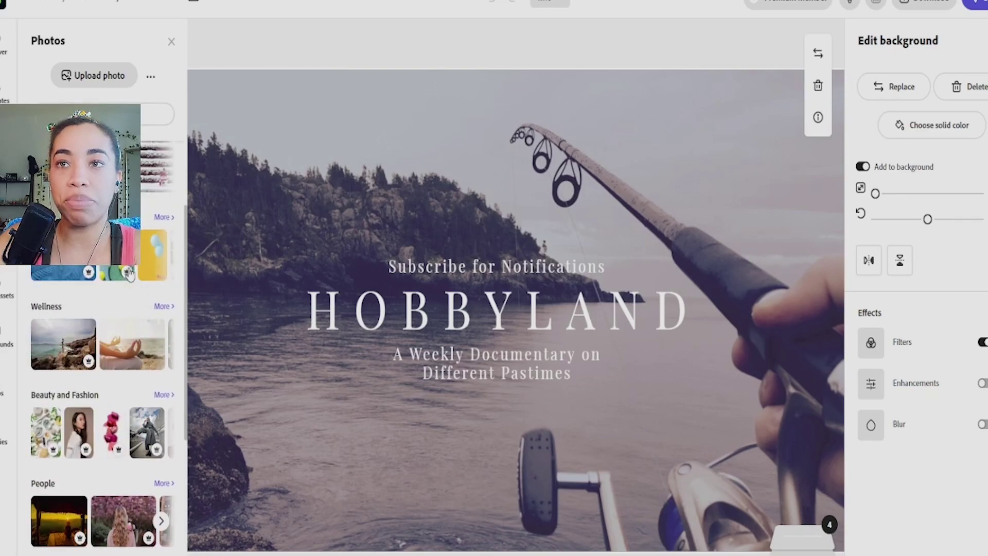
pyautogui.scroll(2, 130, 275)
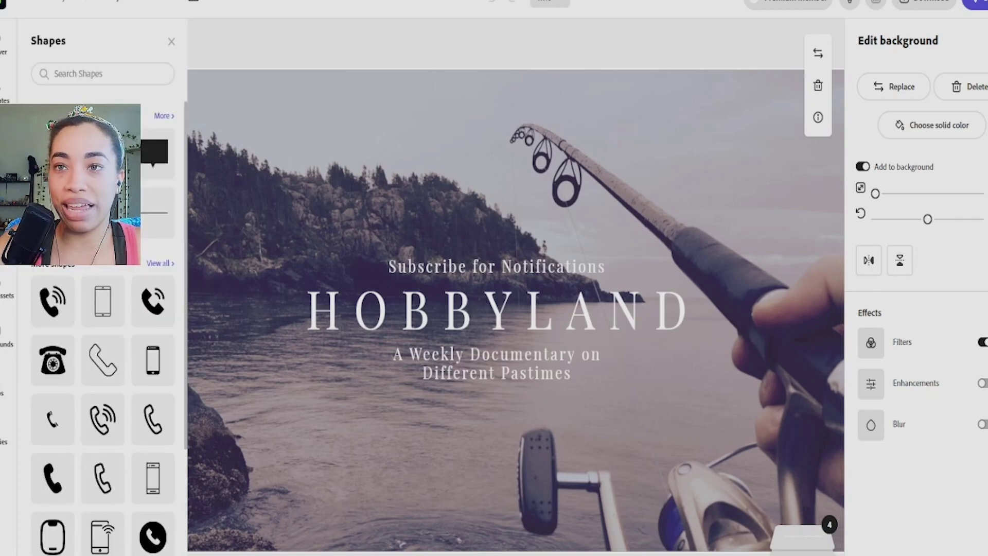
# Look through the available shapes, text options and design assets such as graphic groups, illustrations and brushes.
pyautogui.scroll(-6, 116, 298)
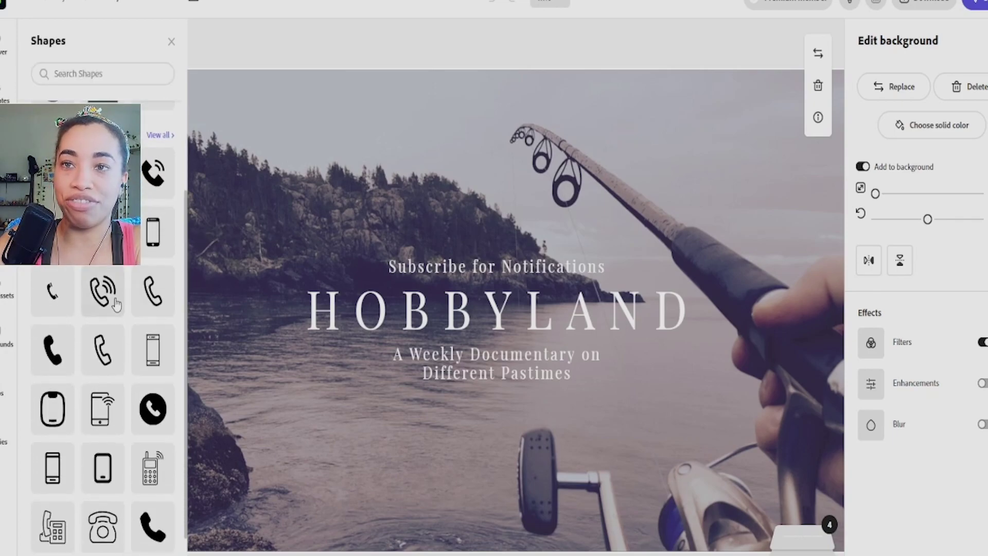
pyautogui.scroll(10, 117, 298)
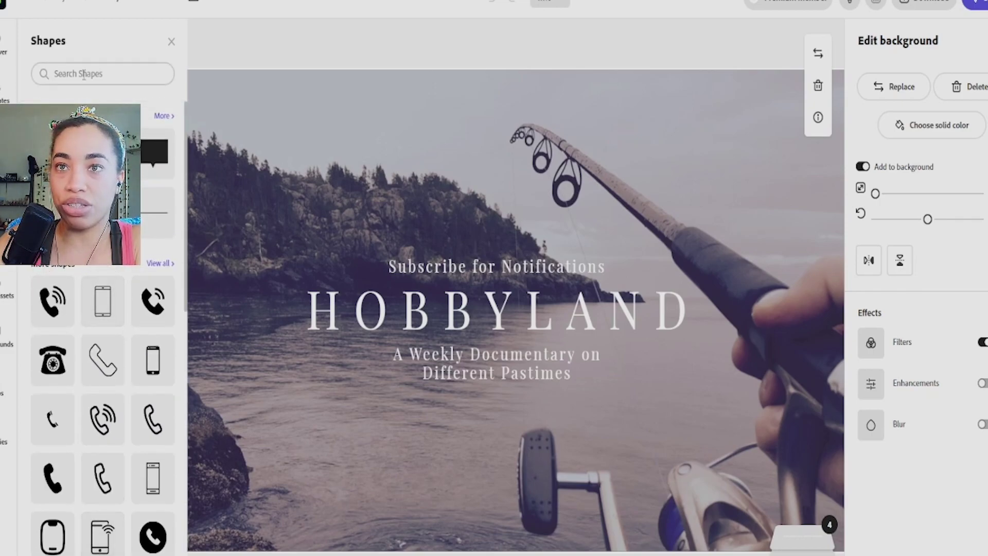
pyautogui.click(7, 85)
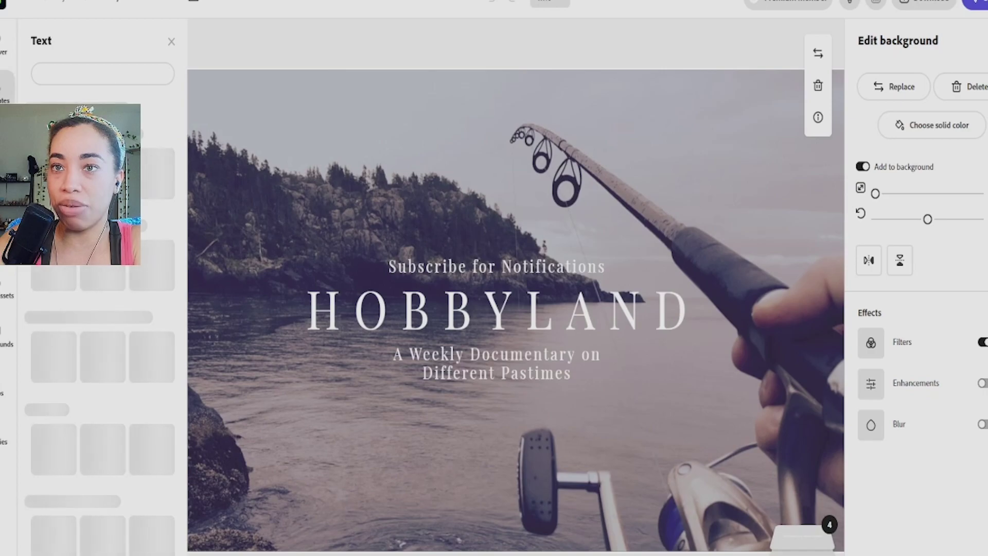
pyautogui.click(3, 301)
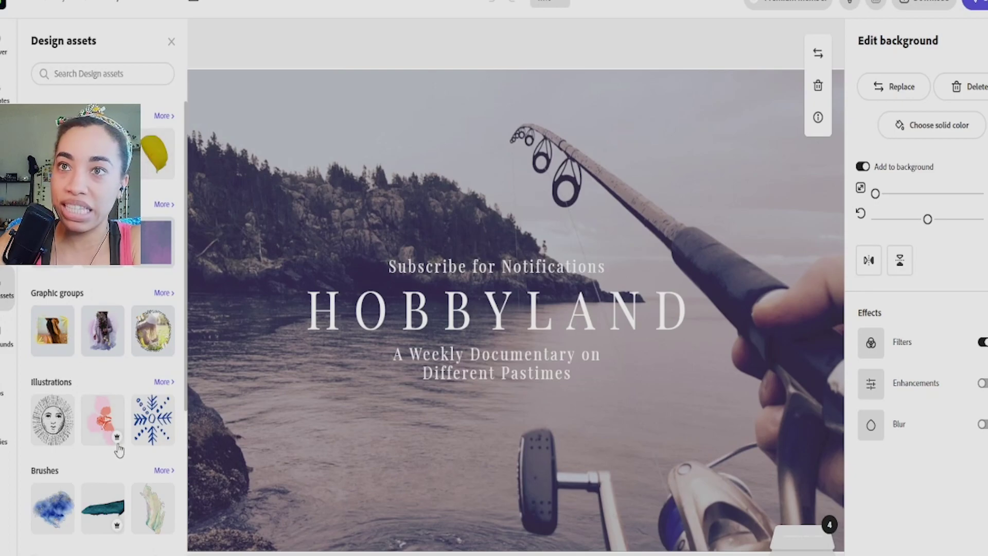
pyautogui.scroll(-6, 139, 411)
pyautogui.scroll(6, 140, 416)
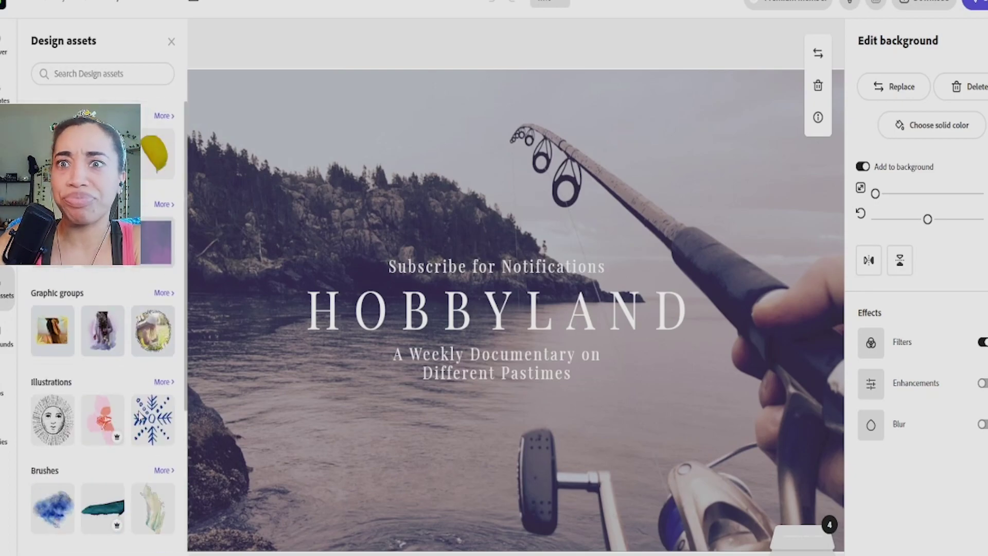
# Browse the background collections, including Paint, Organic and Doodle.
pyautogui.click(5, 352)
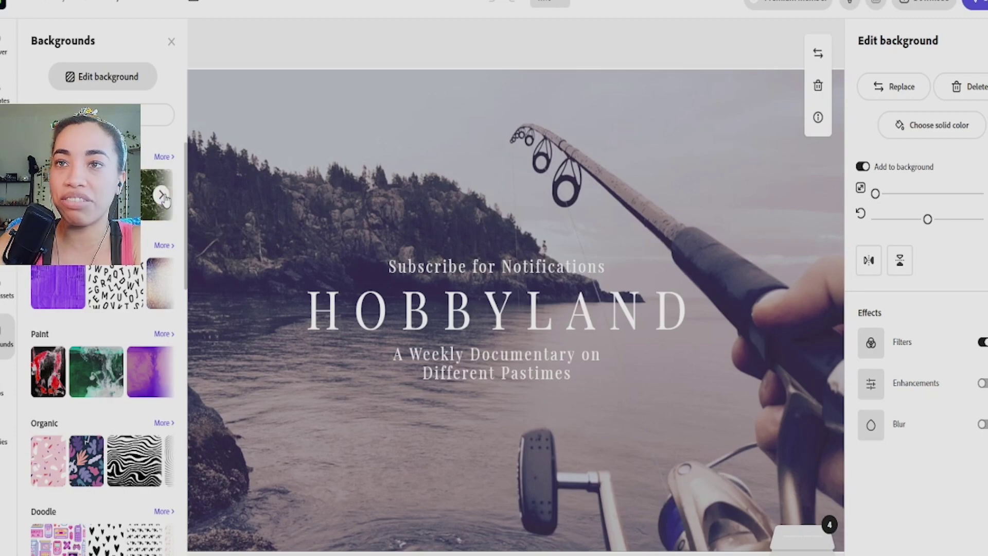
pyautogui.moveTo(165, 216)
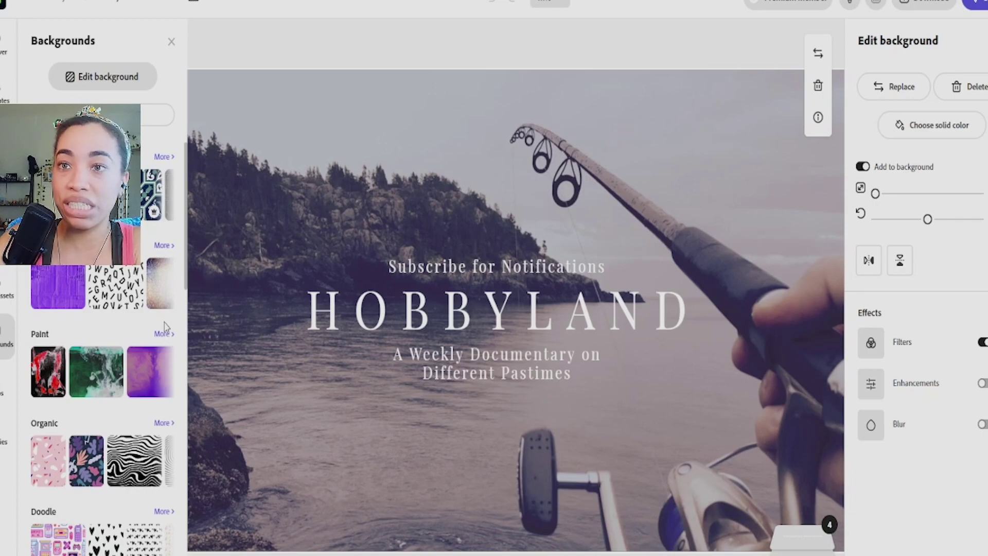
pyautogui.scroll(-3, 168, 329)
pyautogui.click(7, 430)
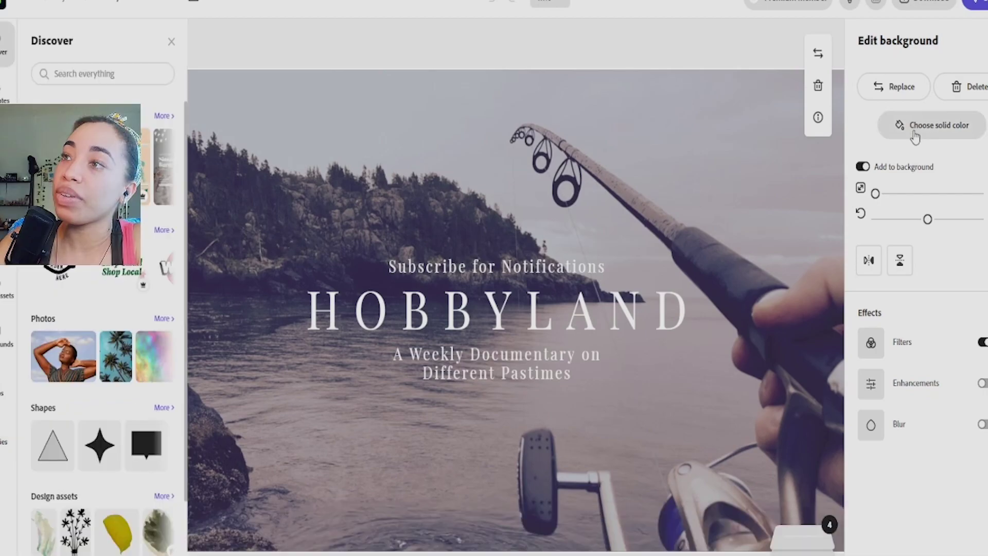
# Start replacing the fishing background photo, add the portrait photo in the red sweater to the canvas, and expand the layer stack.
pyautogui.click(906, 89)
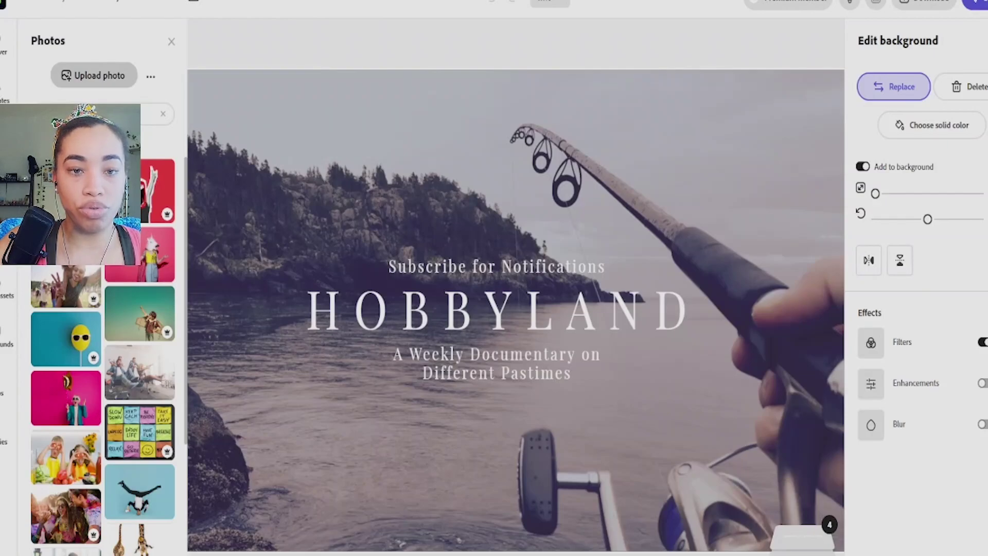
pyautogui.click(420, 454)
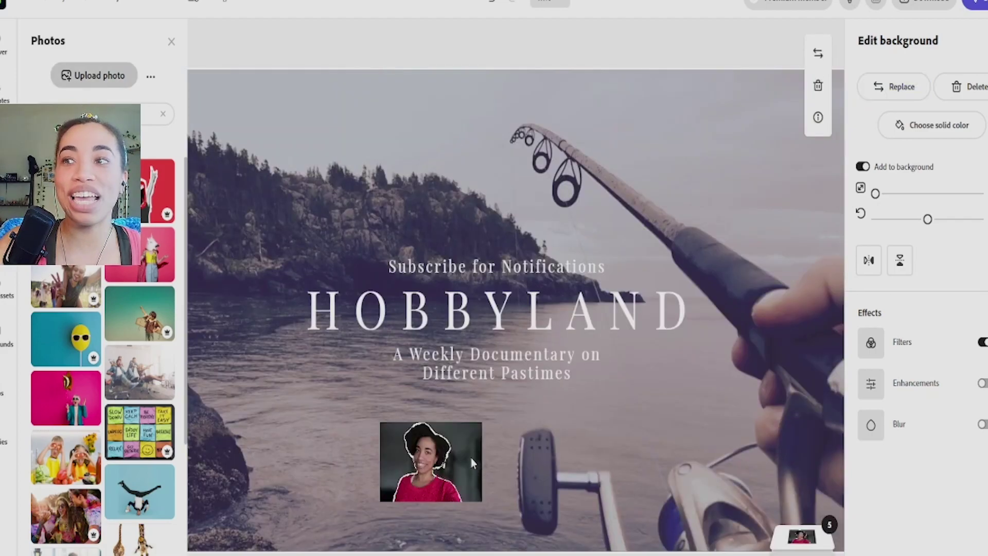
pyautogui.click(801, 537)
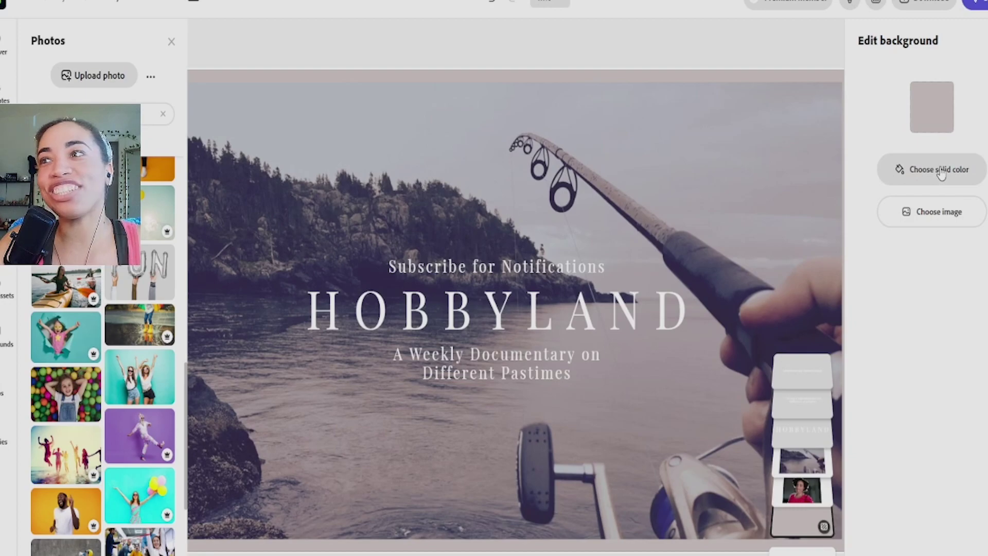
# Try to set the portrait photo as the page's background image, and undo the extra copy placed on the canvas.
pyautogui.click(943, 225)
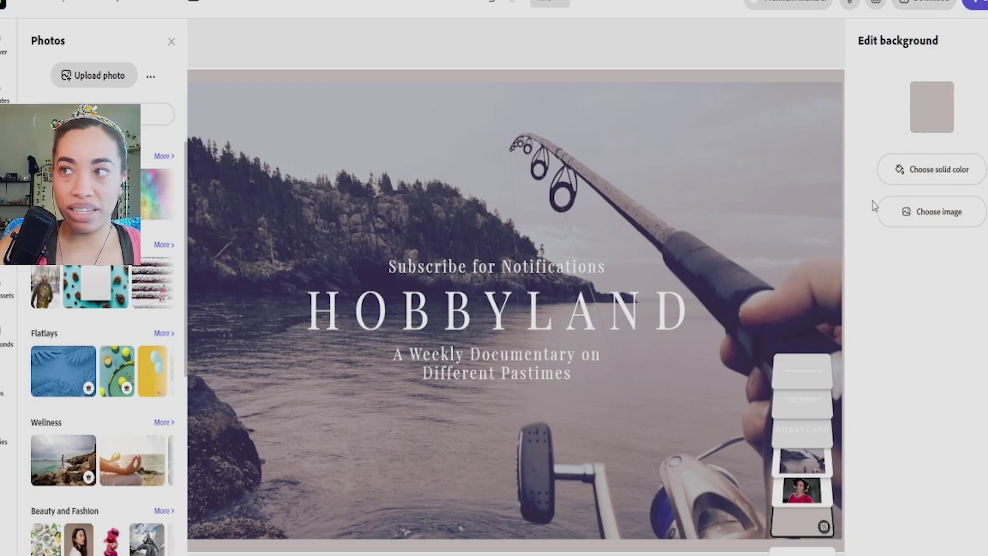
pyautogui.click(947, 218)
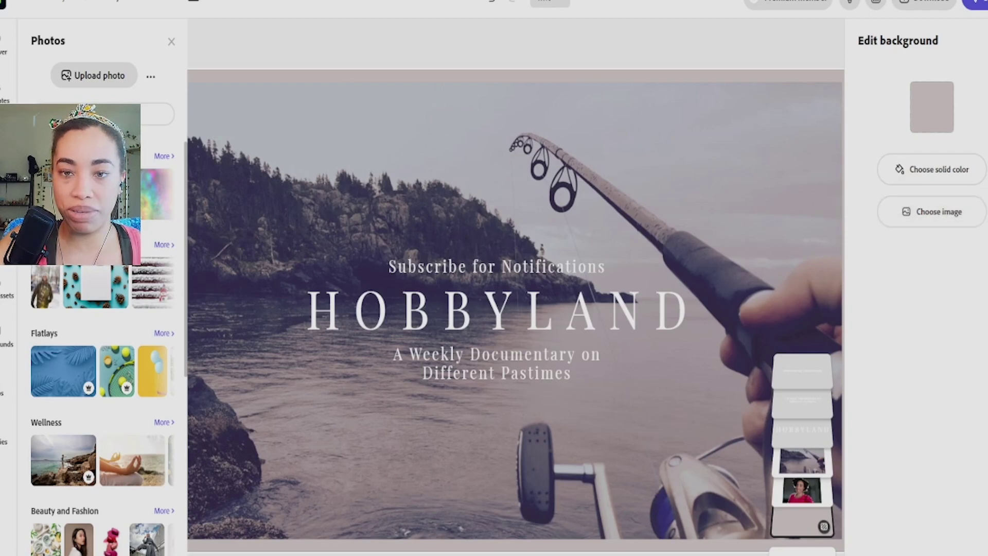
pyautogui.moveTo(391, 3); pyautogui.dragTo(808, 215)
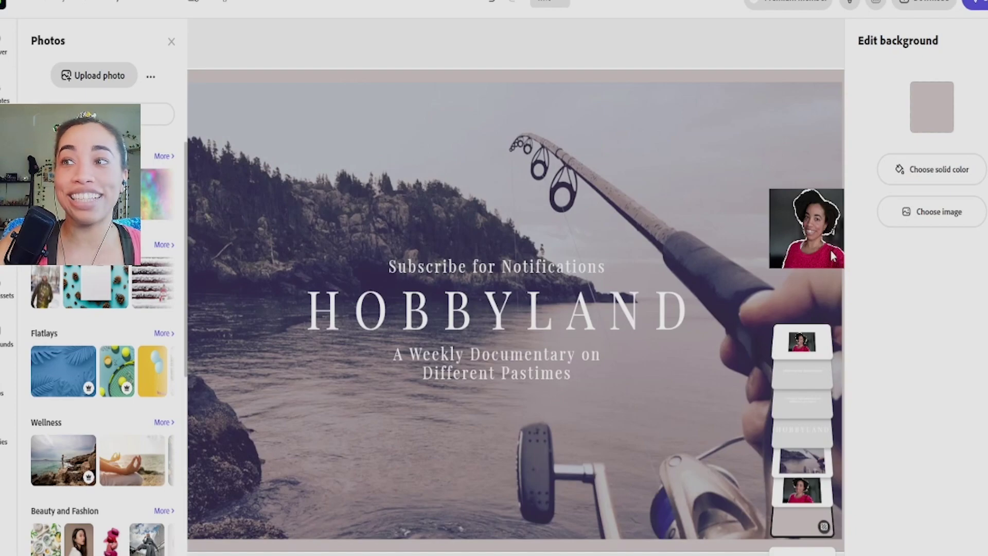
pyautogui.hotkey('ctrl', 'z')
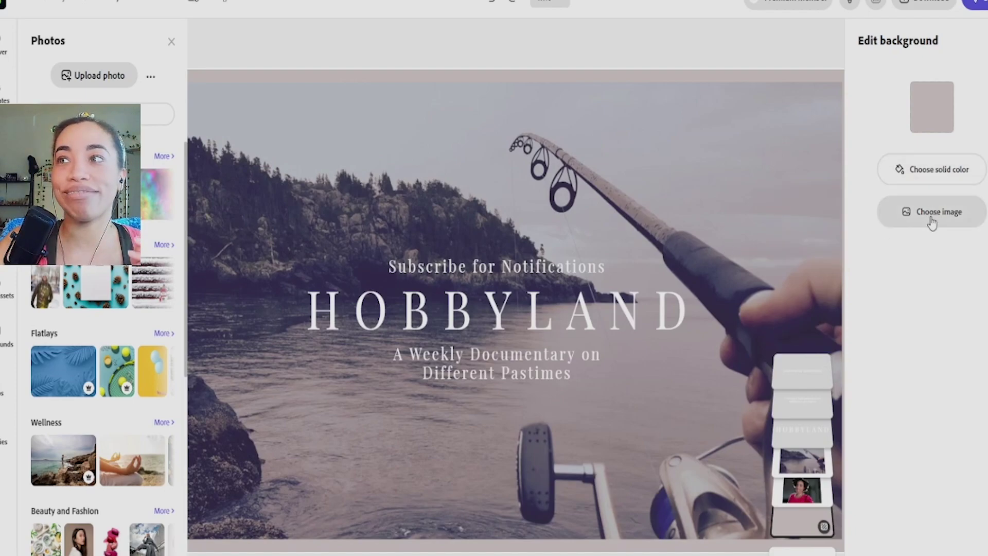
# Replace the fishing photo with the portrait photo, and select the new image for further replacement.
pyautogui.click(932, 110)
pyautogui.click(898, 88)
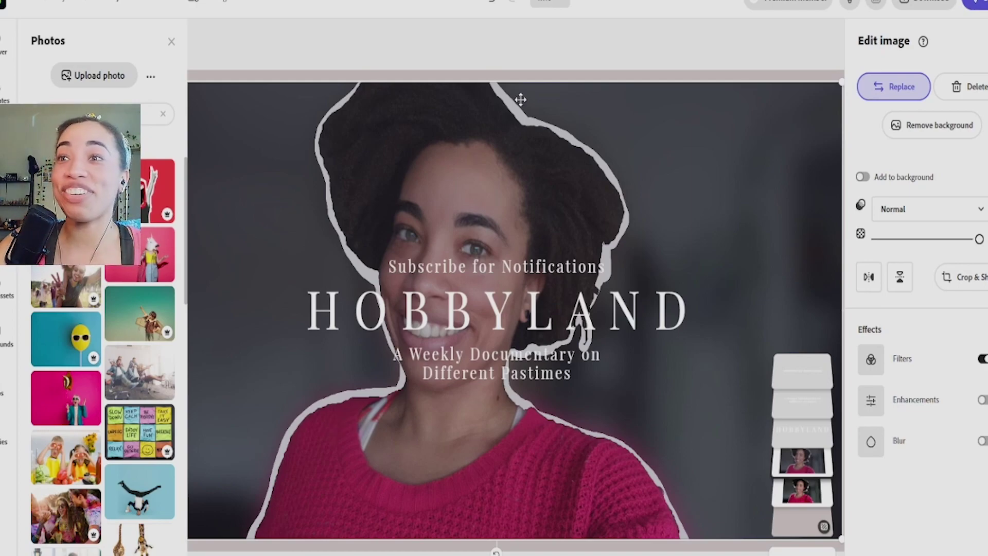
pyautogui.click(610, 182)
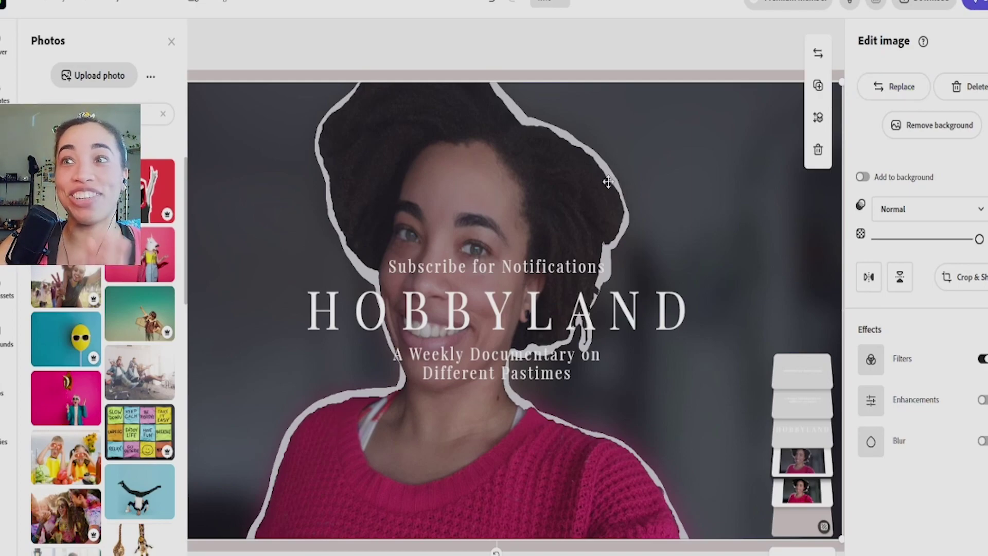
pyautogui.click(628, 163)
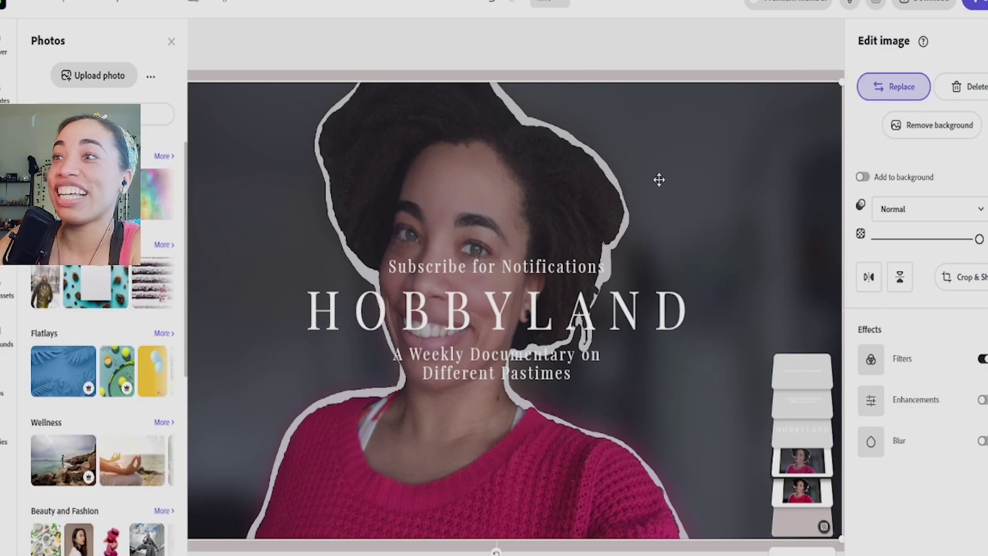
pyautogui.click(695, 55)
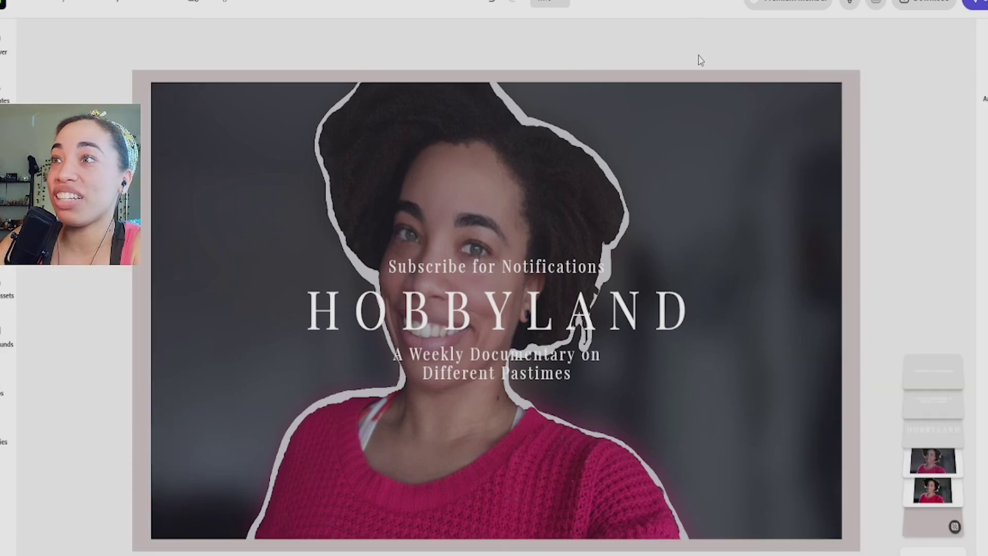
pyautogui.click(774, 112)
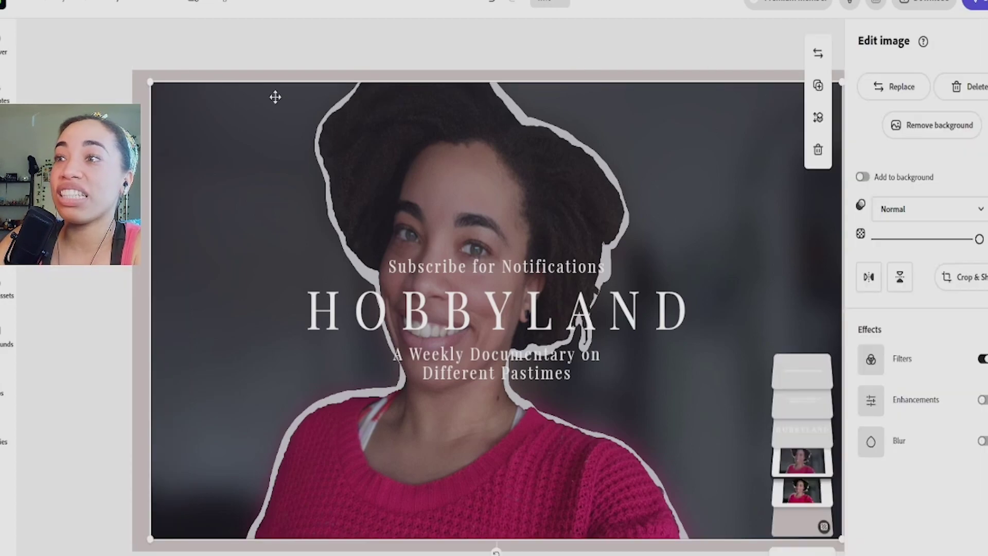
pyautogui.click(149, 80)
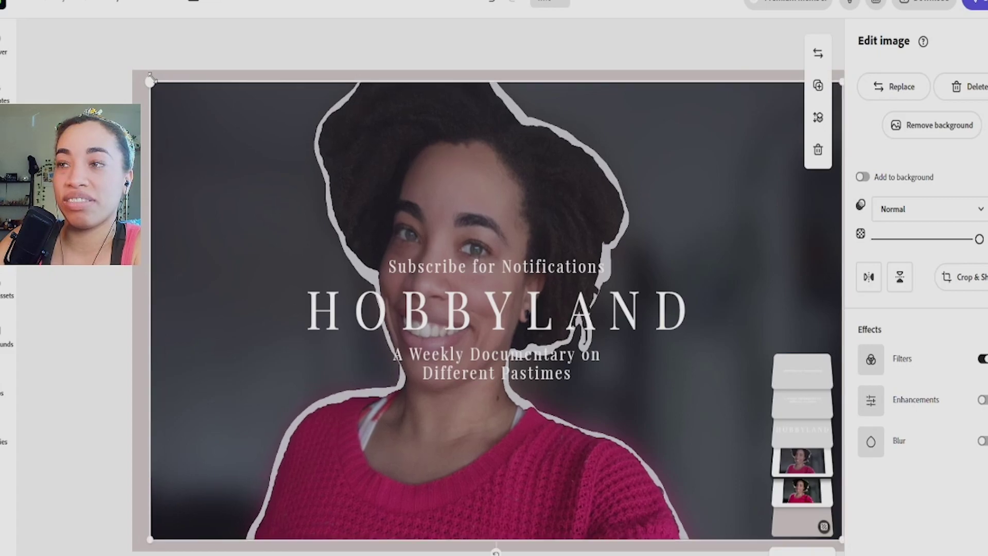
pyautogui.doubleClick(789, 467)
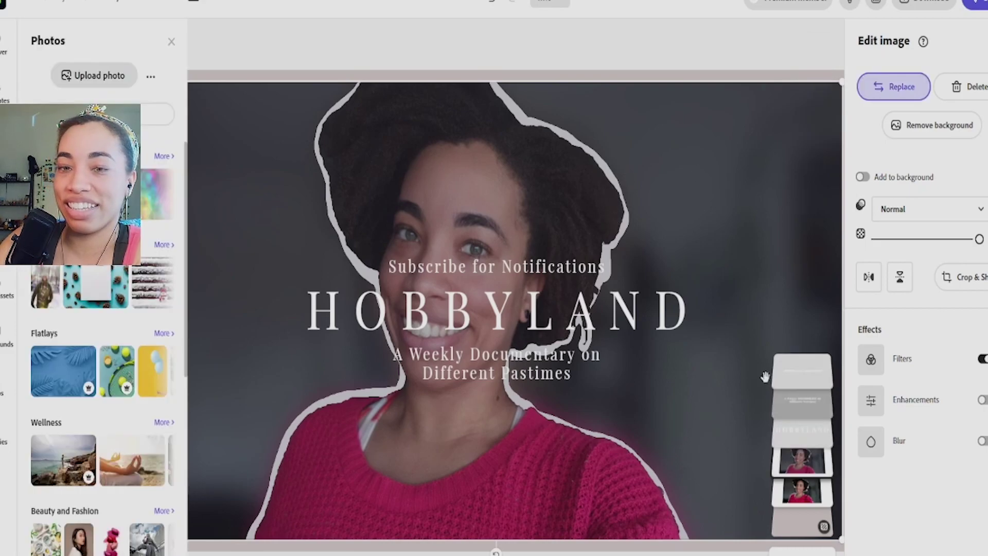
pyautogui.click(818, 353)
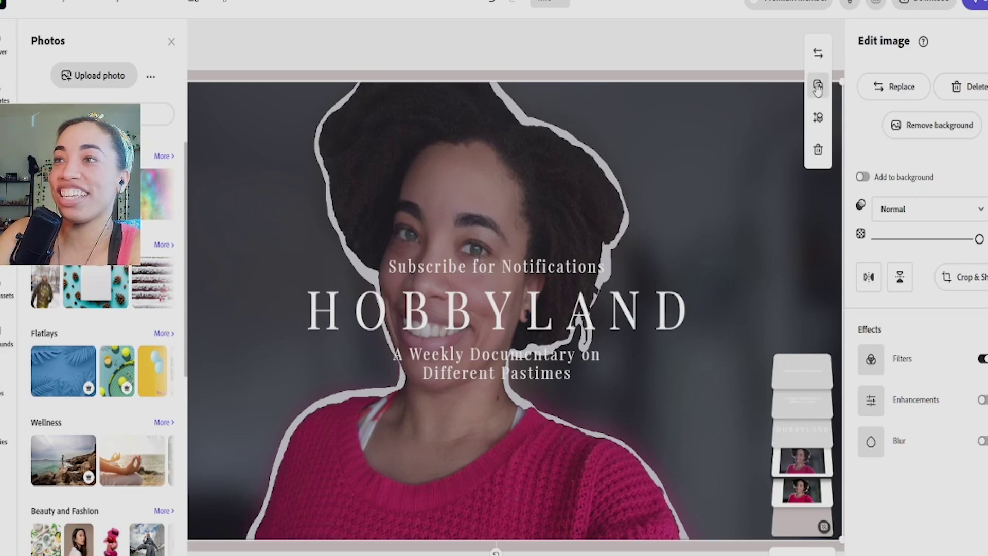
pyautogui.click(819, 53)
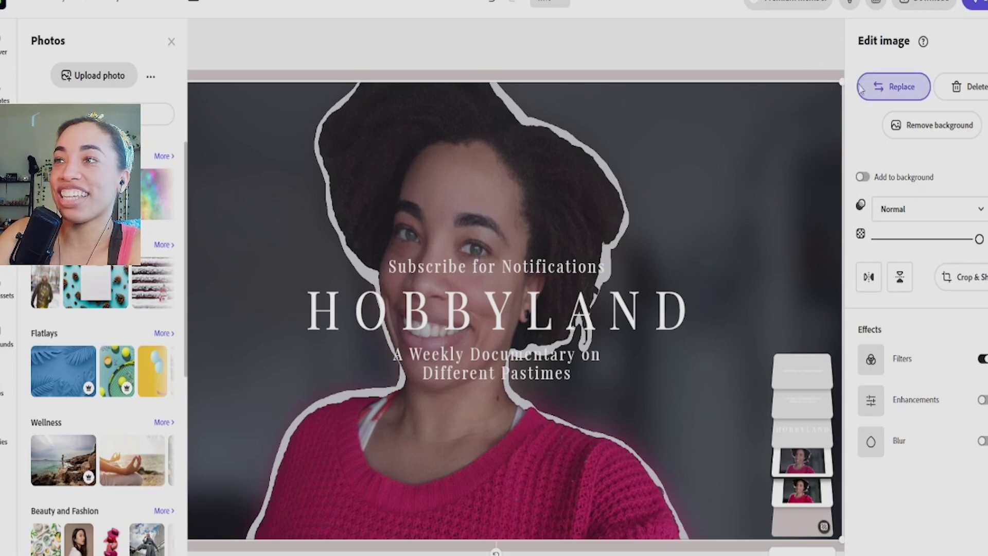
pyautogui.press('Escape')
# Delete the large faded portrait photo covering the canvas, and enlarge the smaller portrait copy beneath the title text.
pyautogui.click(815, 138)
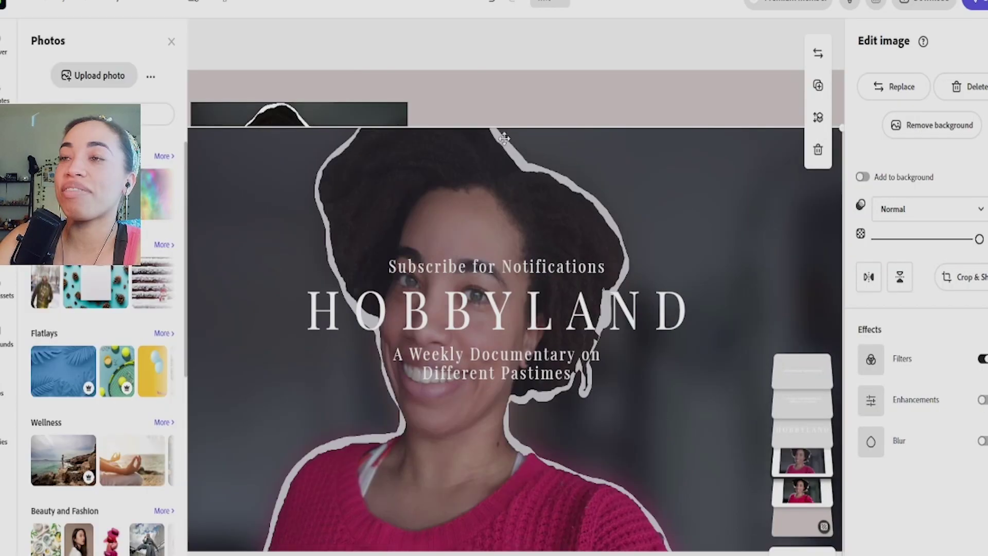
pyautogui.press('Escape')
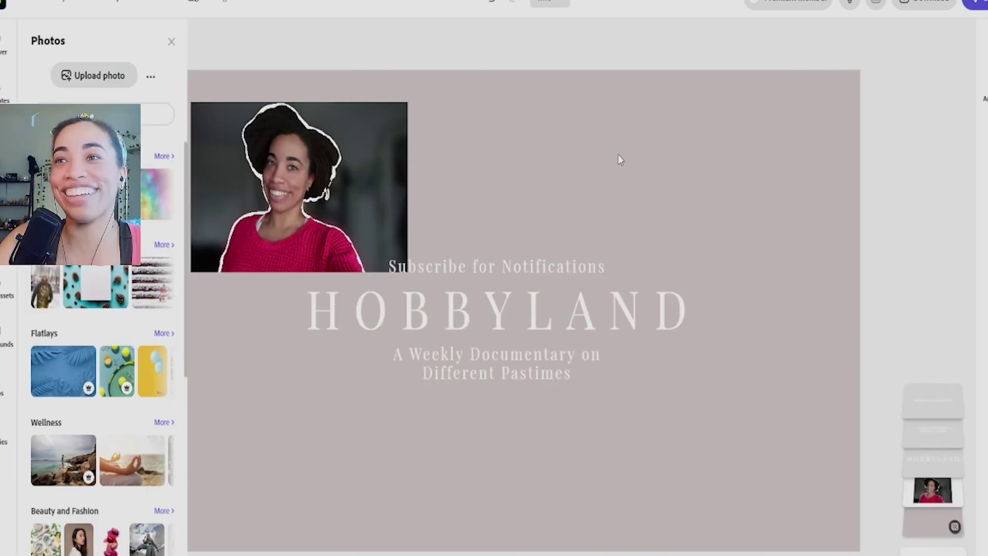
pyautogui.click(395, 205)
pyautogui.moveTo(369, 141); pyautogui.dragTo(664, 138)
pyautogui.moveTo(487, 272); pyautogui.dragTo(190, 522)
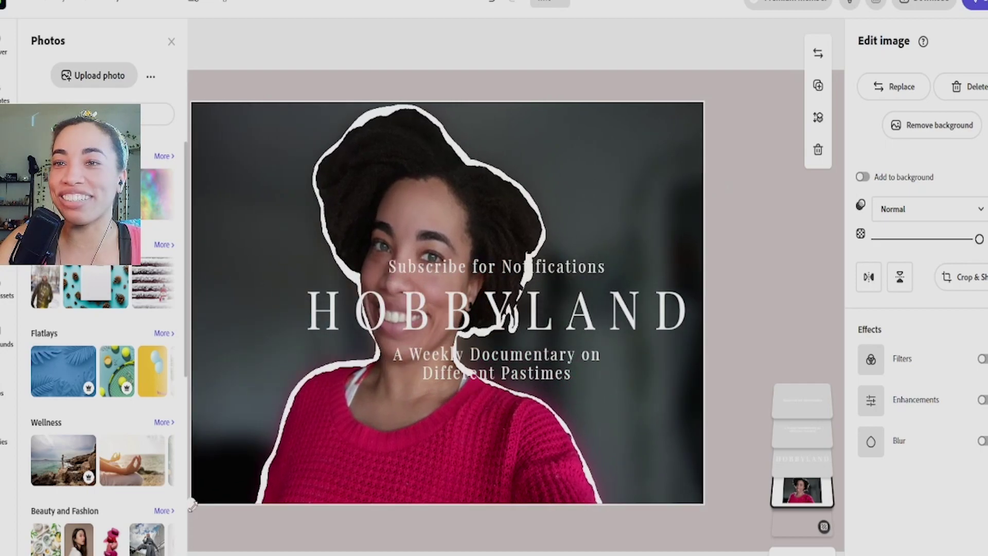
# Scale and reposition the portrait photo until it covers the whole thumbnail canvas behind the text.
pyautogui.moveTo(307, 447); pyautogui.dragTo(325, 487)
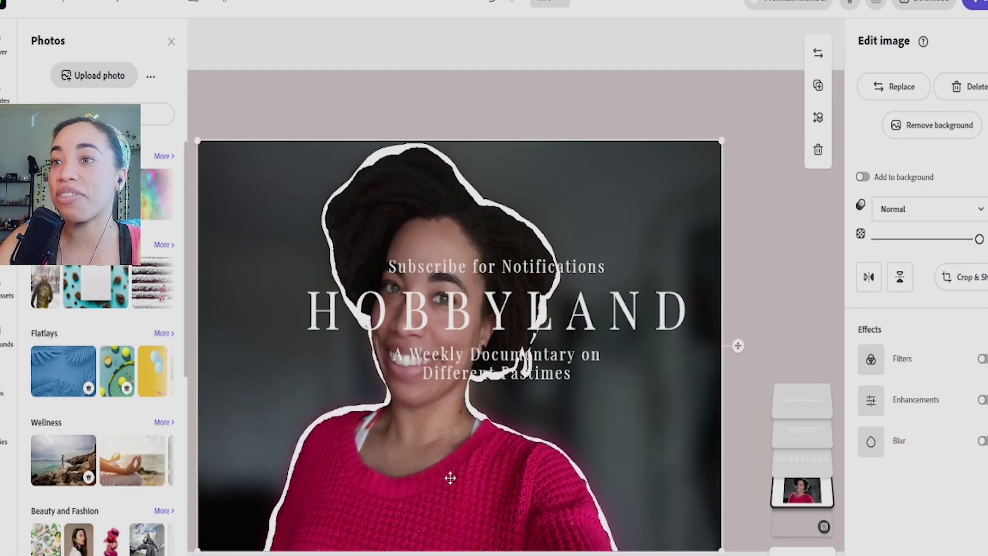
pyautogui.moveTo(723, 140); pyautogui.dragTo(820, 92)
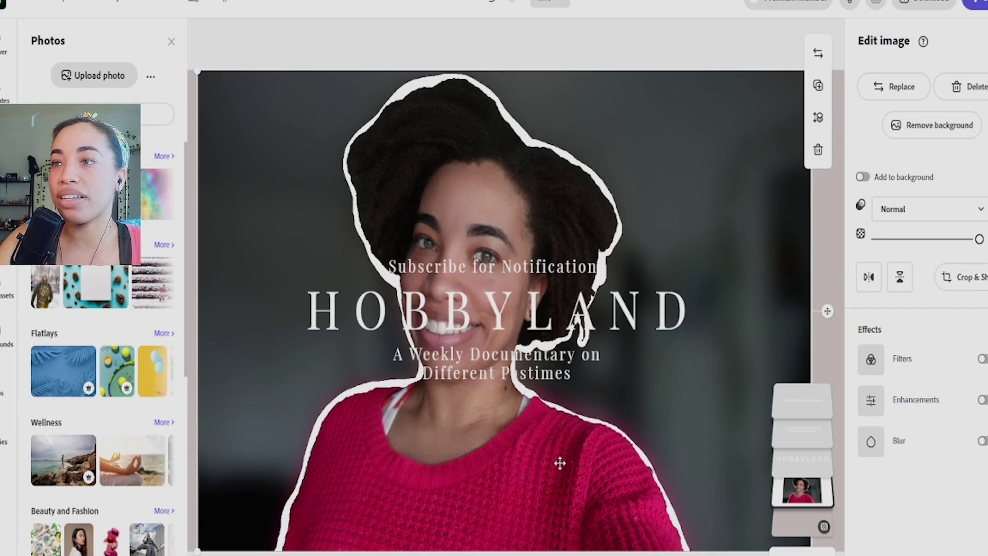
pyautogui.moveTo(454, 481); pyautogui.dragTo(498, 503)
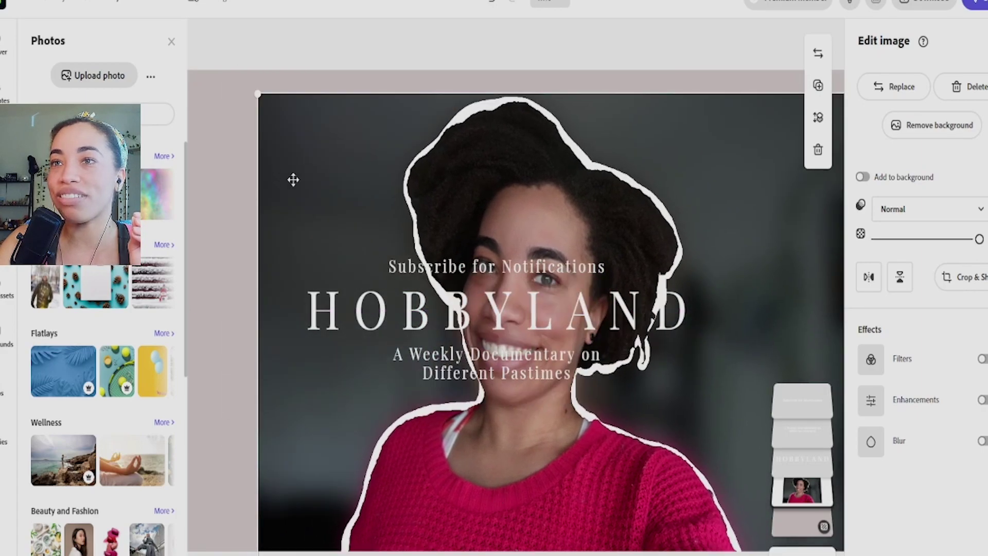
pyautogui.moveTo(256, 91); pyautogui.dragTo(154, 72)
pyautogui.moveTo(386, 135); pyautogui.dragTo(388, 183)
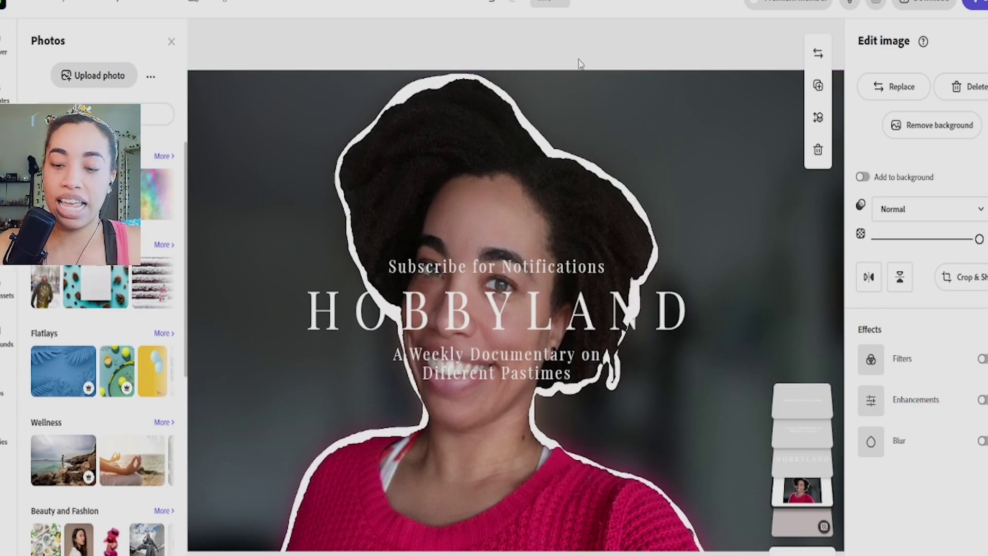
pyautogui.hotkey('ctrl', '-')
pyautogui.hotkey('ctrl', '-')
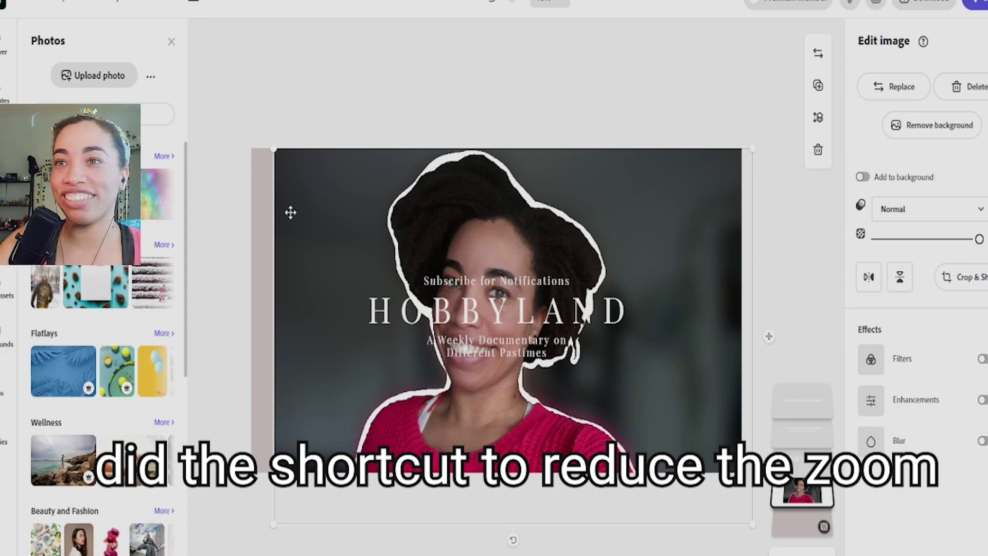
pyautogui.moveTo(273, 148); pyautogui.dragTo(253, 125)
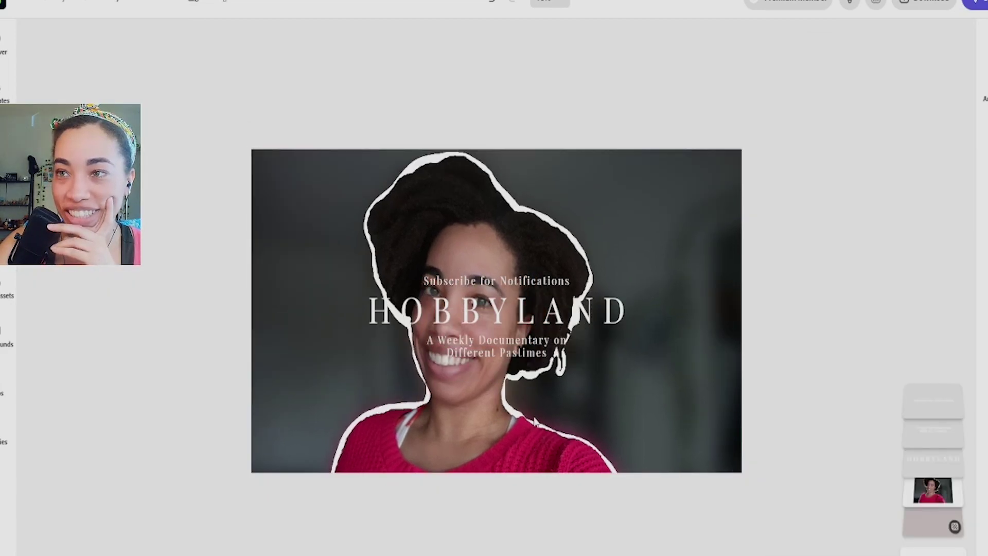
# Move the HOBBYLAND title to the thumbnail's upper right, and check the title style of the existing thumbnails on YouTube and in Canva.
pyautogui.moveTo(497, 309); pyautogui.dragTo(631, 144)
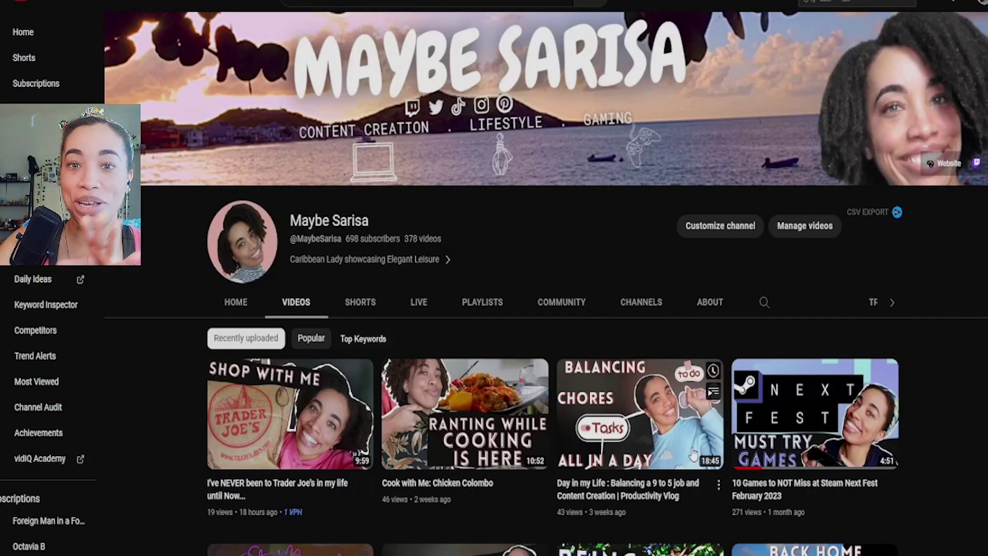
pyautogui.scroll(-5, 692, 453)
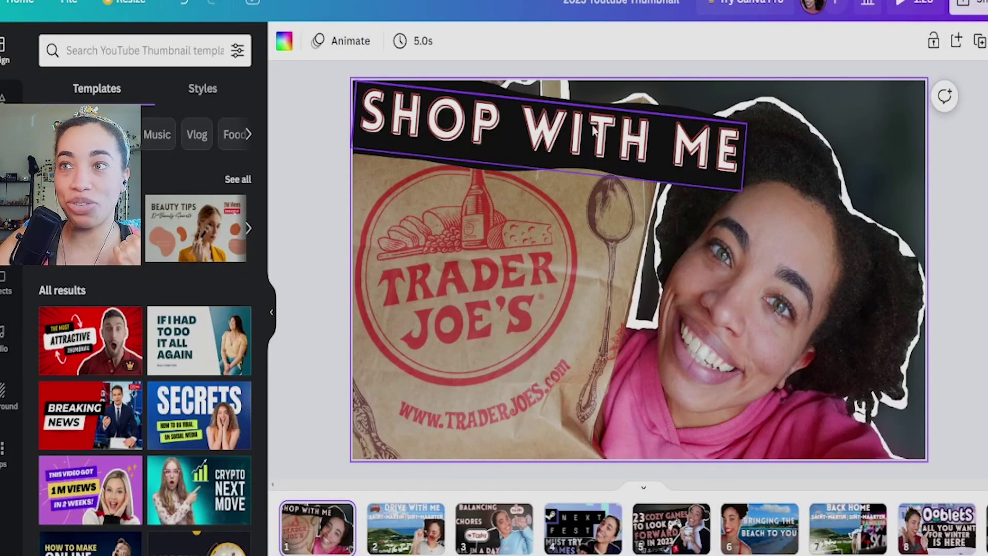
pyautogui.click(550, 147)
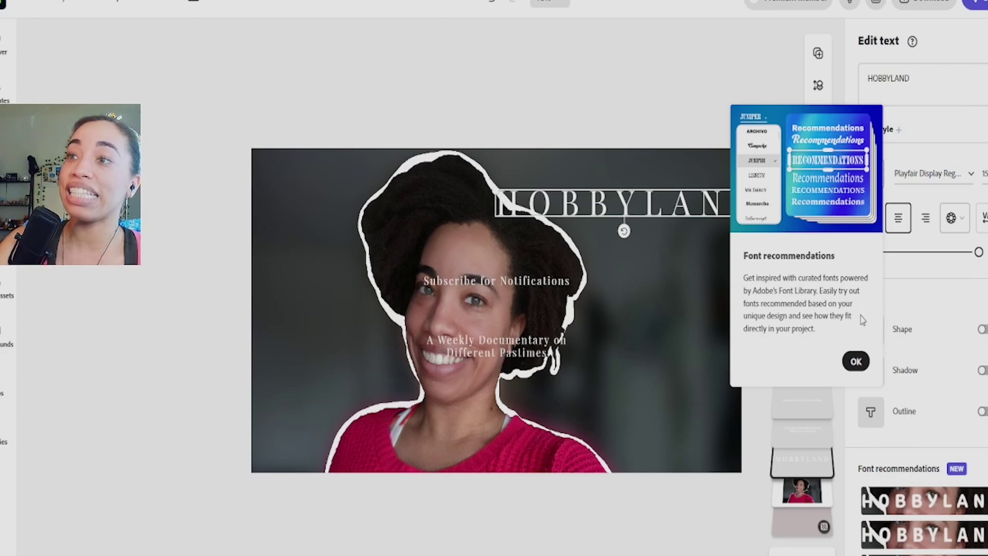
# Dismiss the font recommendations tip and search the font list for "lovelo" for the HOBBYLAND title.
pyautogui.click(857, 361)
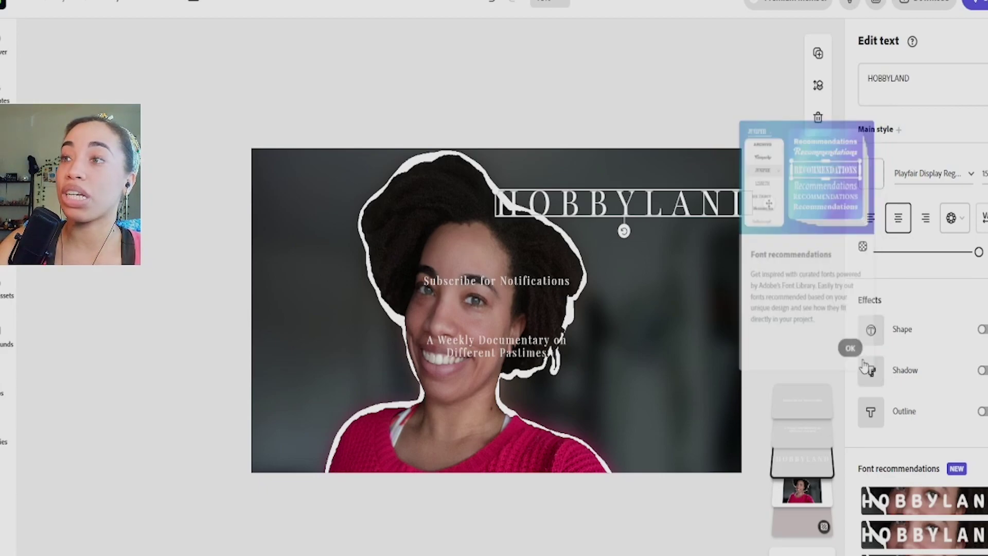
pyautogui.click(921, 174)
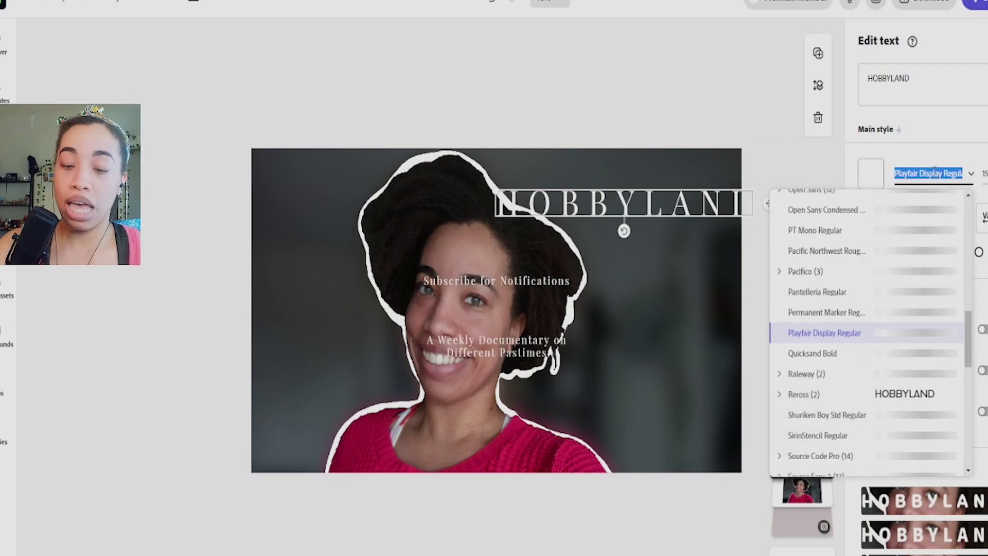
pyautogui.press('BackSpace')
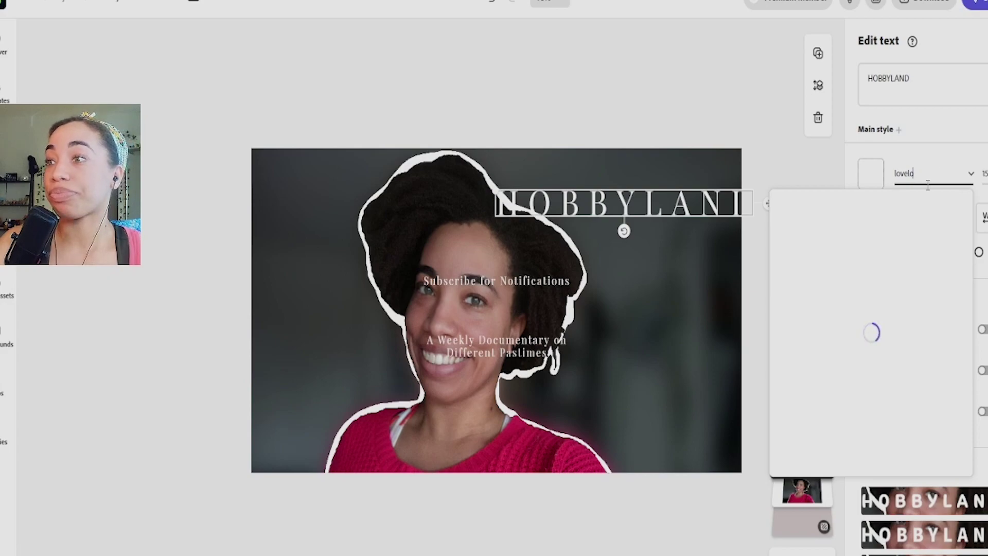
pyautogui.scroll(-1, 933, 530)
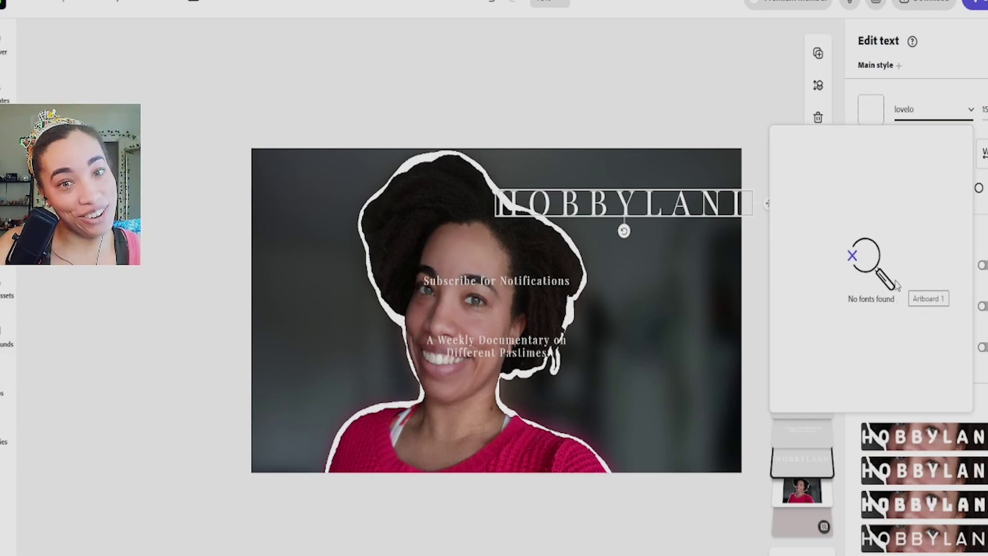
# Apply the recommended outlined Reross Quadratic style to the HOBBYLAND title and move the title beside the portrait's hair.
pyautogui.click(896, 479)
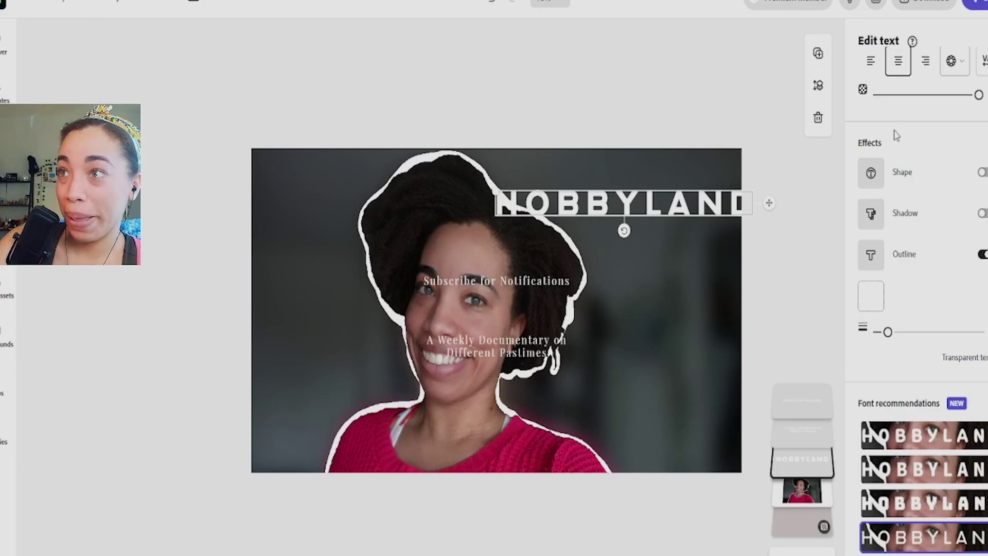
pyautogui.click(674, 202)
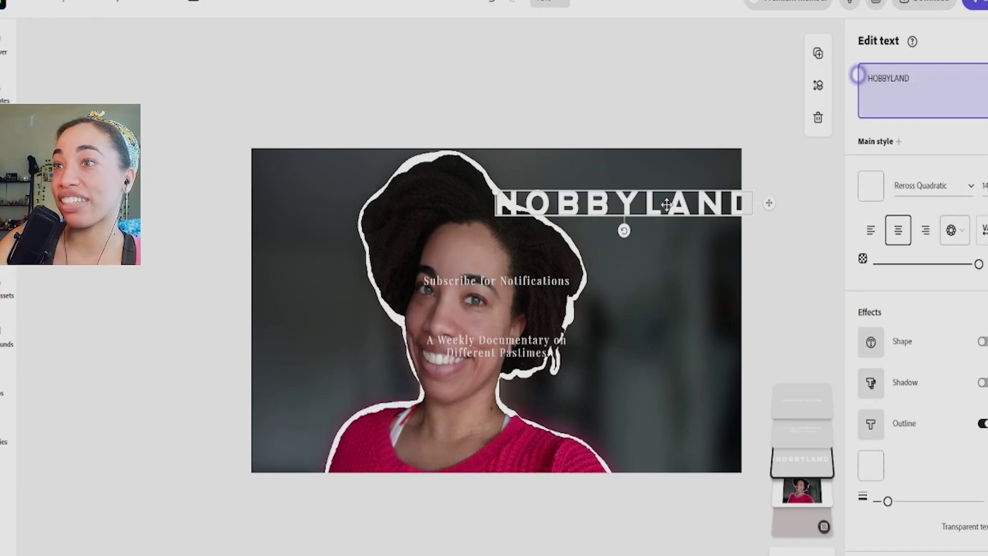
pyautogui.moveTo(664, 203); pyautogui.dragTo(642, 178)
# Browse the available fonts and set the HOBBYLAND title's font to Cabin Sketch Bold.
pyautogui.click(927, 173)
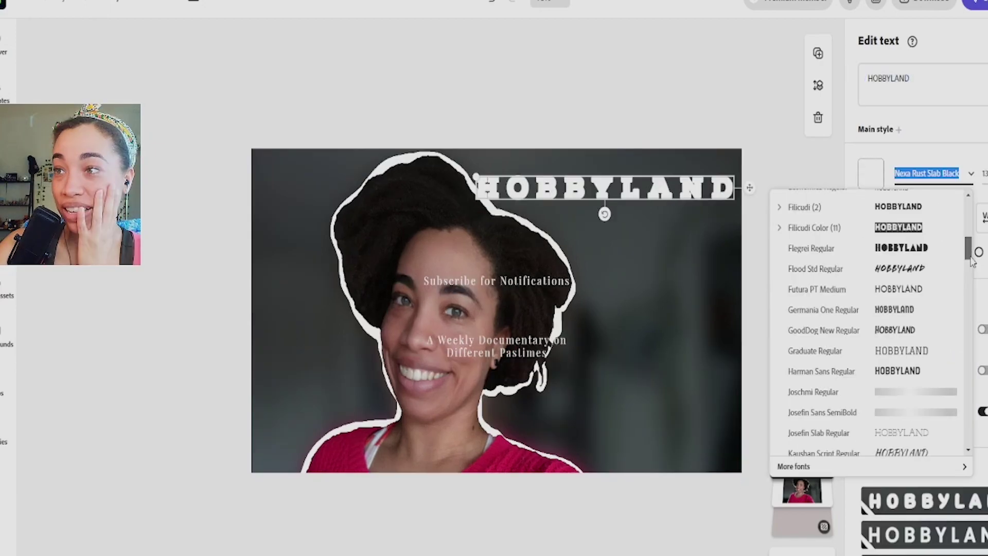
pyautogui.scroll(-2, 971, 265)
pyautogui.scroll(-5, 971, 265)
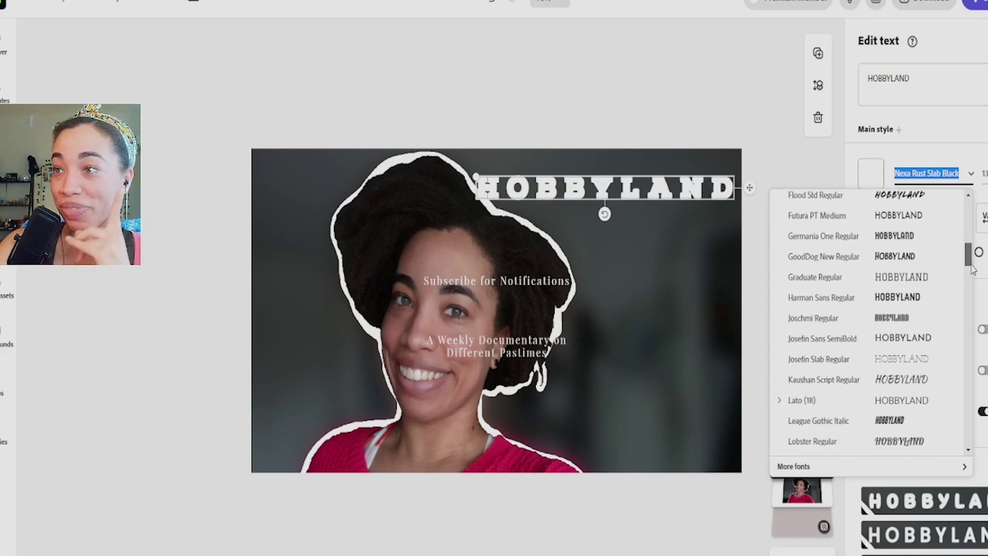
pyautogui.scroll(-1, 972, 268)
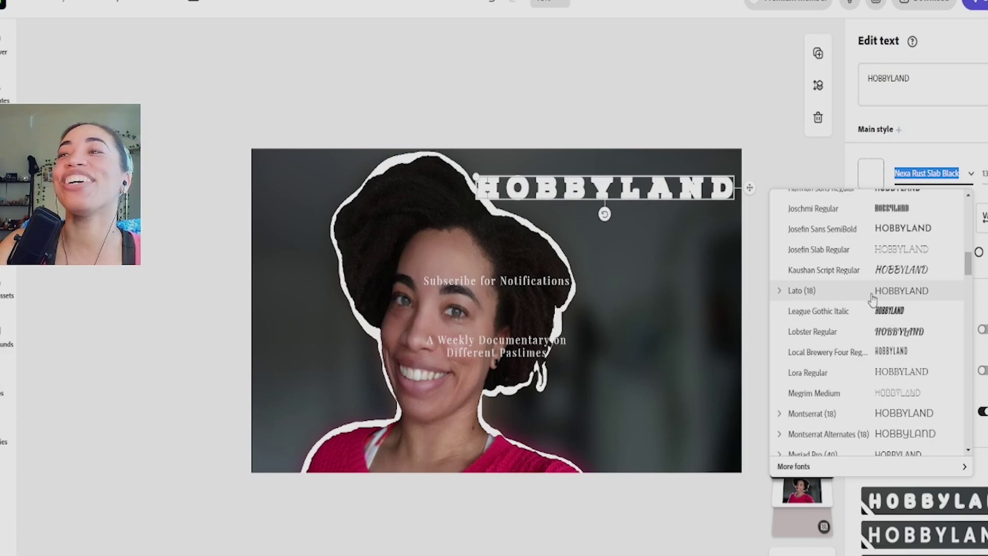
pyautogui.click(838, 291)
pyautogui.click(923, 174)
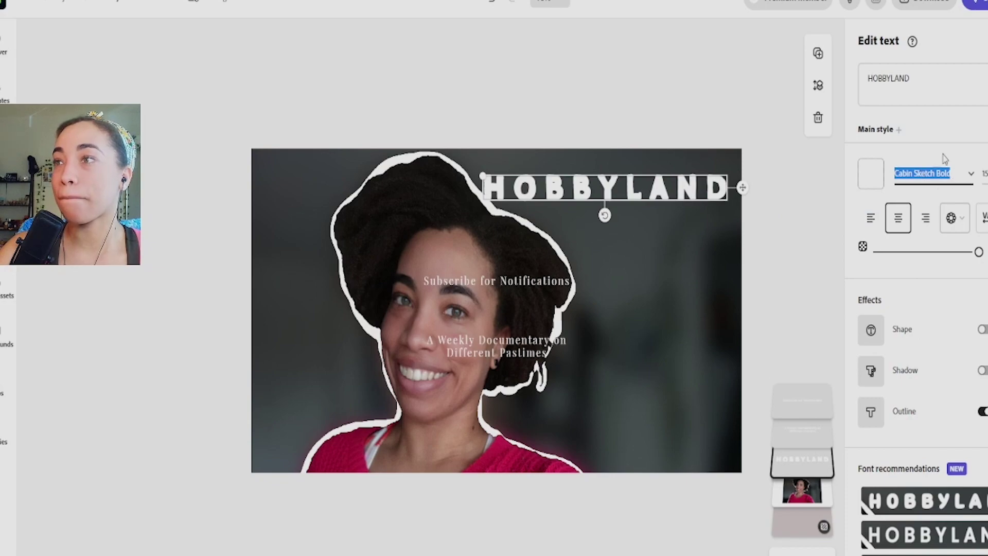
# Replace the title text HOBBYLAND with "GRWM".
pyautogui.moveTo(917, 79); pyautogui.dragTo(862, 85)
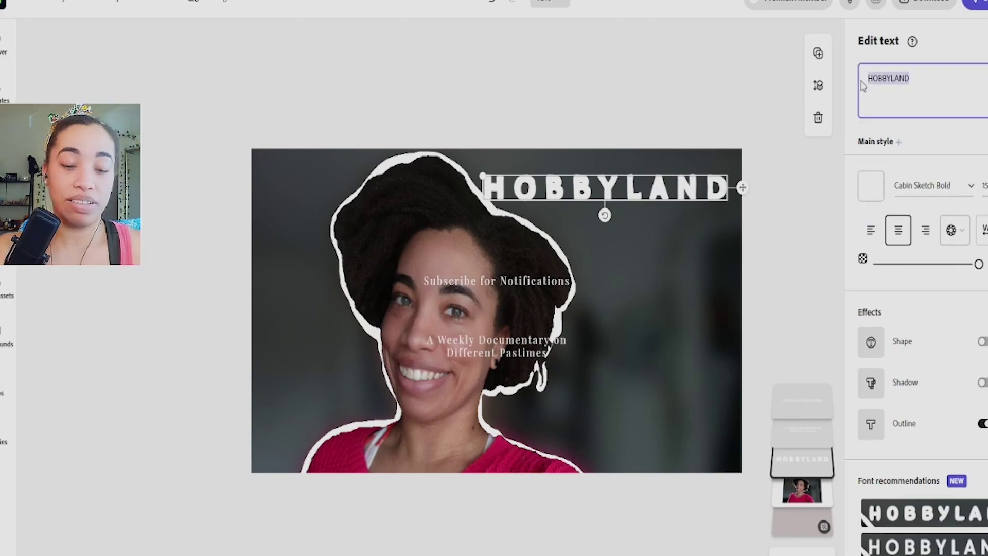
pyautogui.write('GRM')
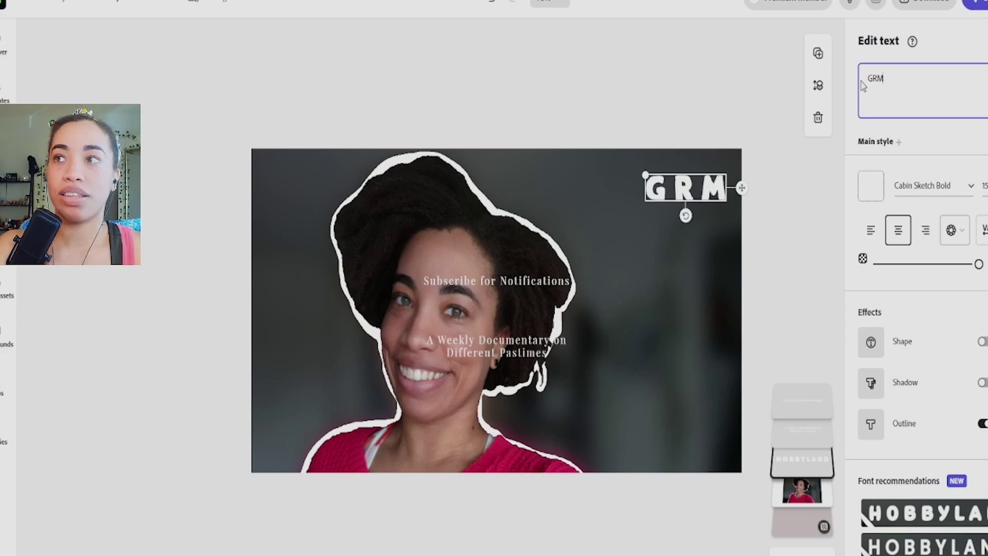
pyautogui.press('BackSpace')
pyautogui.write('WM')
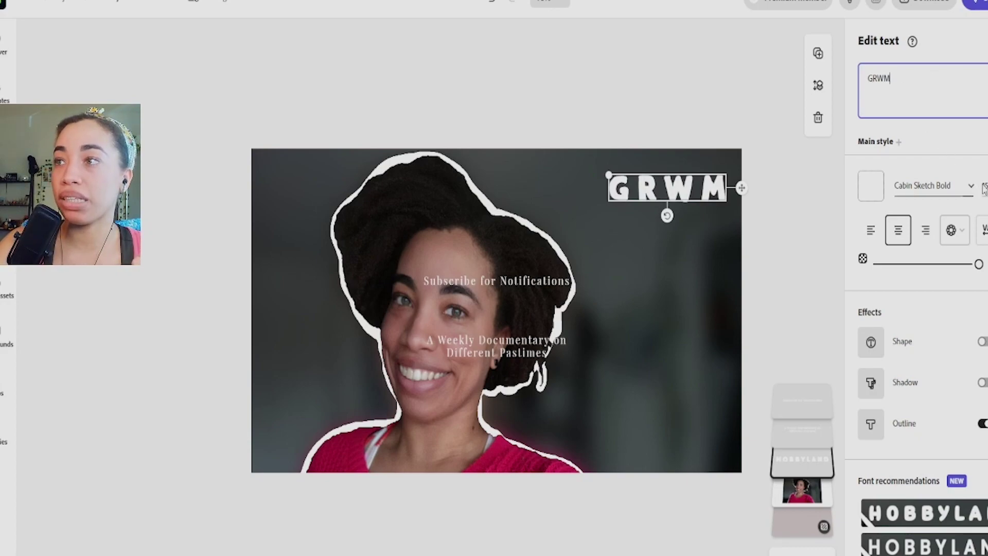
# Enlarge the GRWM title, position it in the thumbnail's upper right corner, and select the portrait photo.
pyautogui.moveTo(709, 180); pyautogui.dragTo(677, 179)
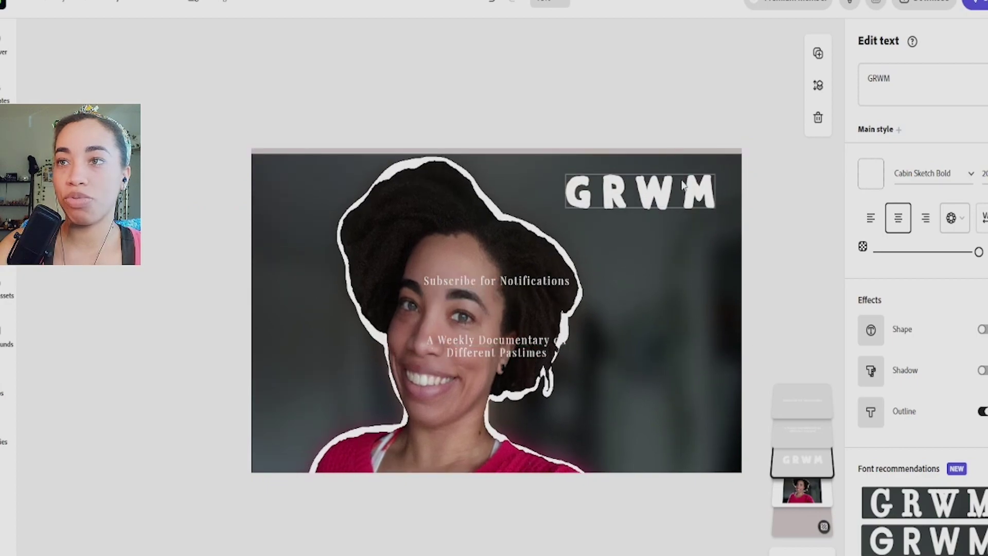
pyautogui.click(683, 185)
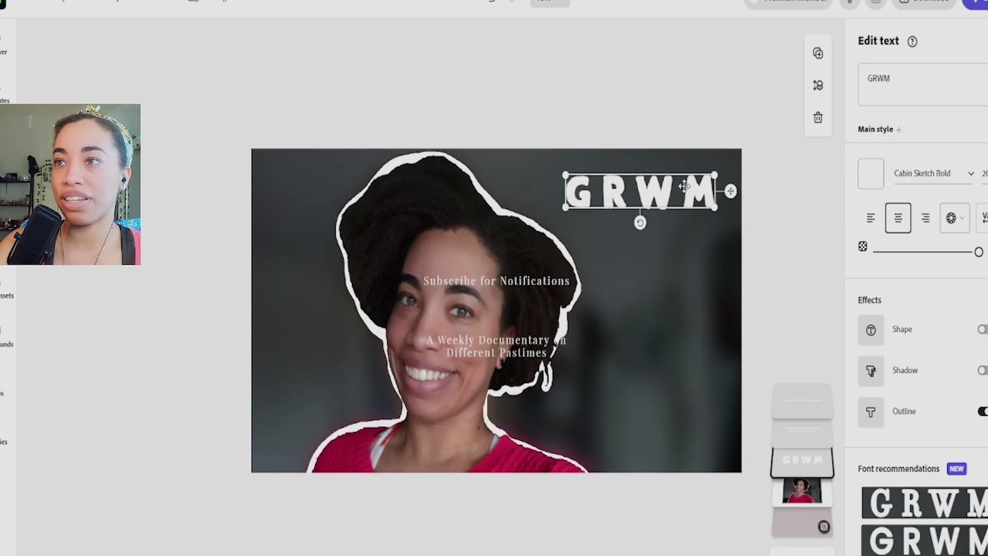
pyautogui.moveTo(683, 184)
pyautogui.mouseDown()
pyautogui.moveTo(687, 230)
pyautogui.moveTo(683, 189)
pyautogui.mouseUp()
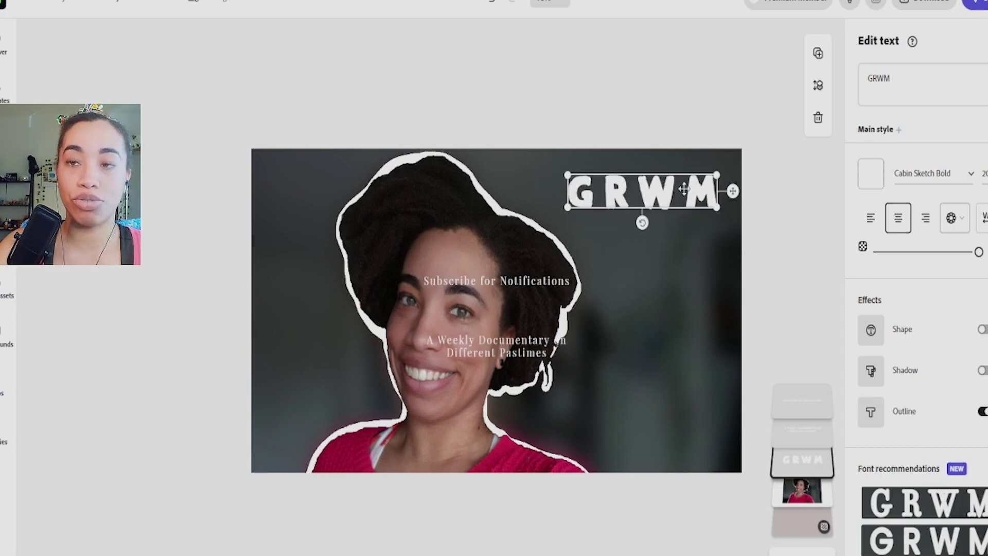
pyautogui.click(679, 261)
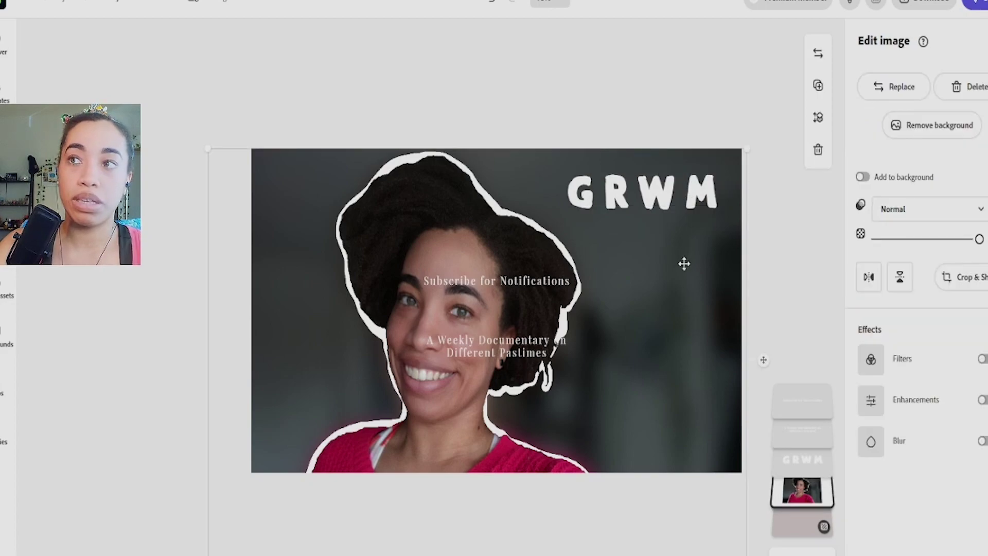
# Lay out the upper right title as "G.R.W.M" with a matching "Chit Chat" line directly beneath it.
pyautogui.click(669, 192)
pyautogui.moveTo(669, 192); pyautogui.dragTo(672, 234)
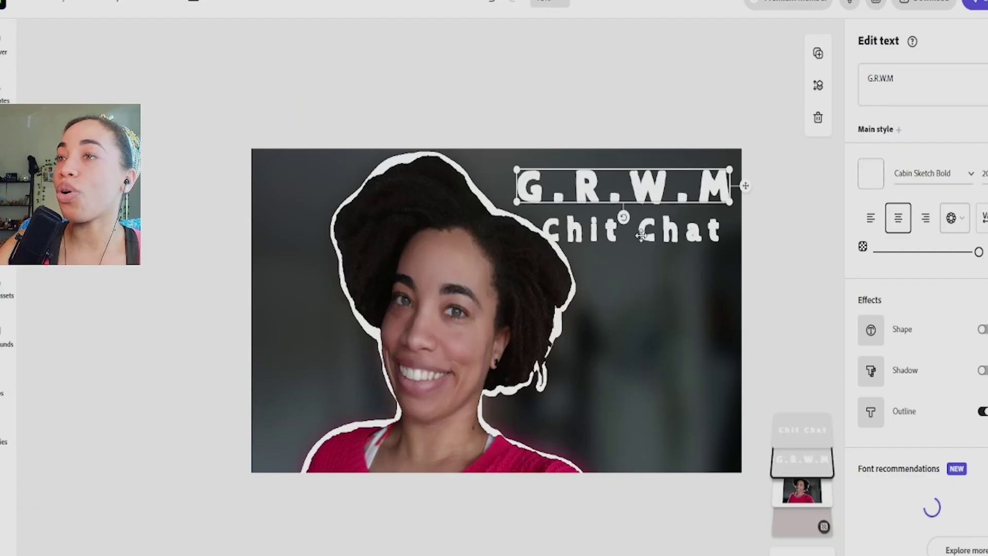
# Set the Chit Chat line's font to the recommended Kinto Sans Black and give the G.R.W.M title a thinner font.
pyautogui.click(641, 235)
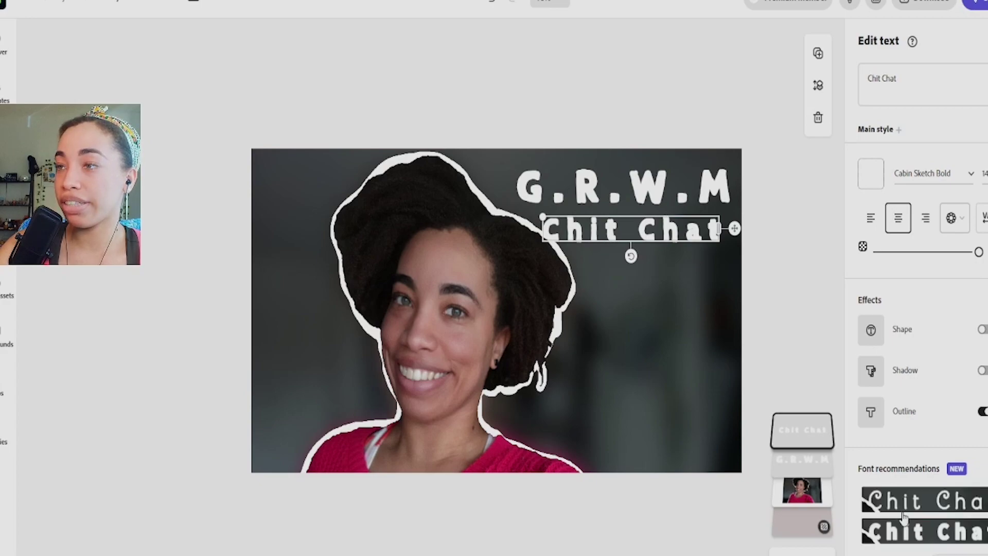
pyautogui.scroll(-1, 899, 549)
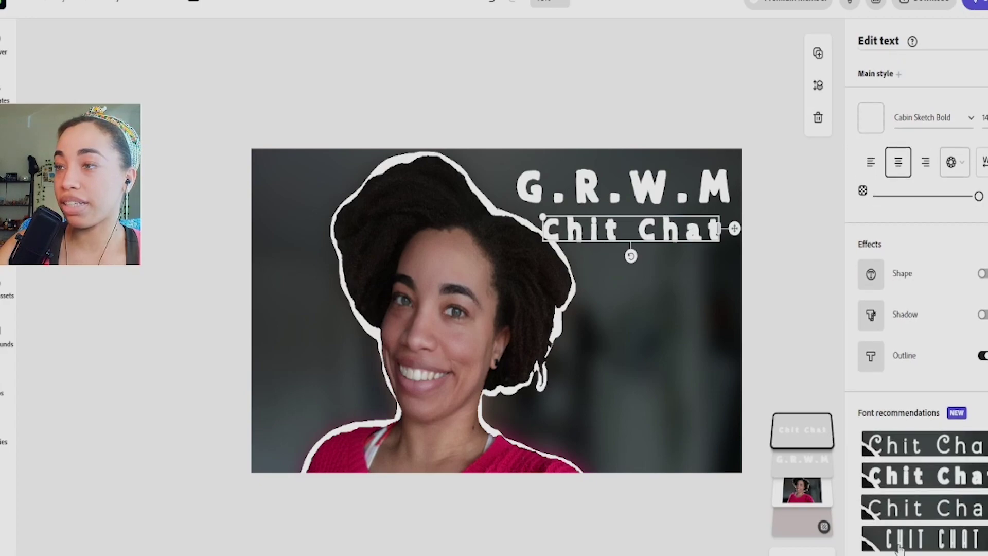
pyautogui.click(911, 479)
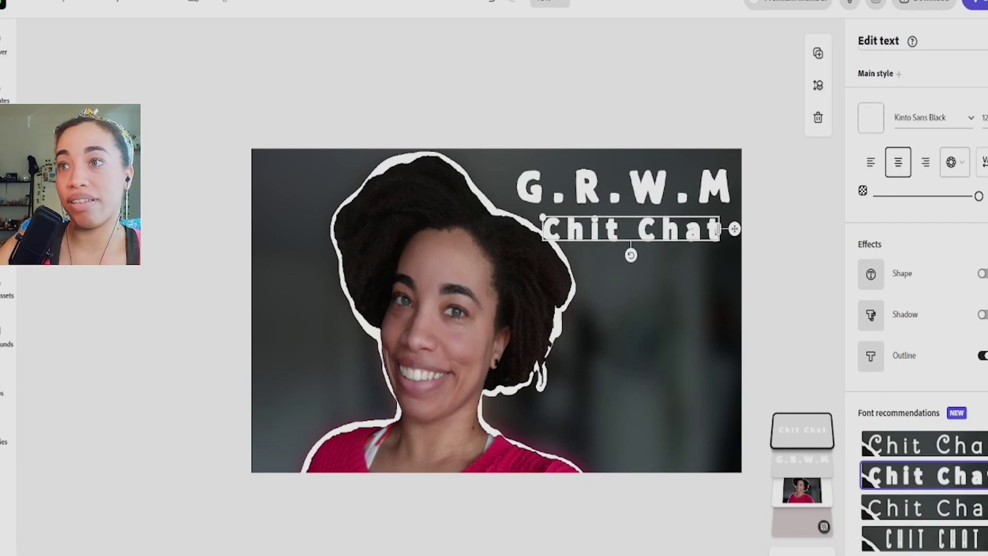
pyautogui.click(686, 200)
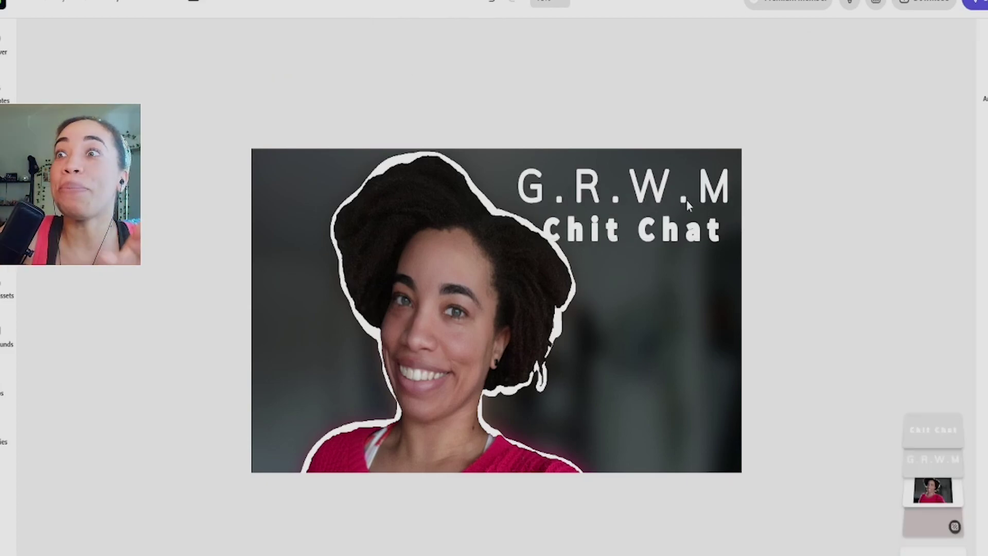
pyautogui.click(587, 270)
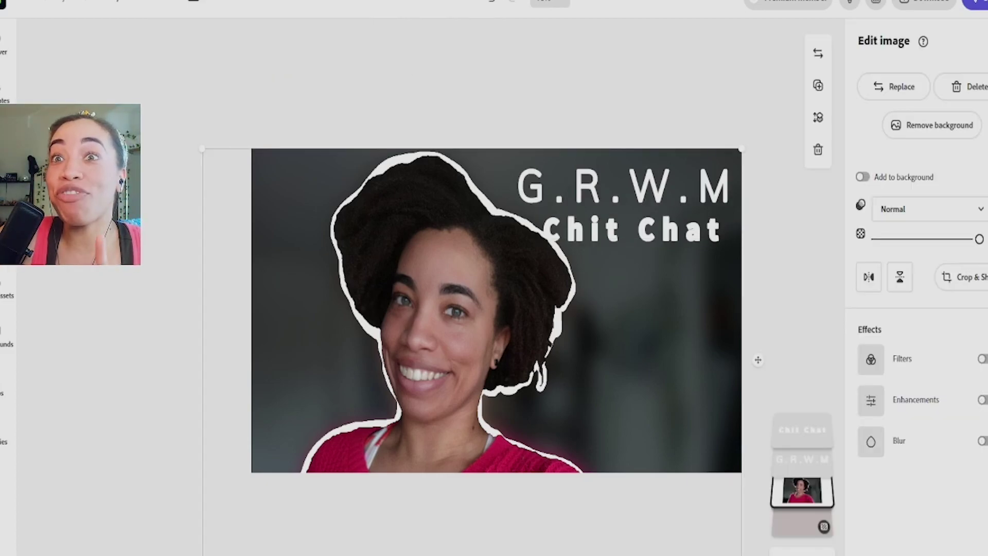
# Add the "8 places to visit on a budget" text template and shift it slightly towards the portrait.
pyautogui.click(8, 198)
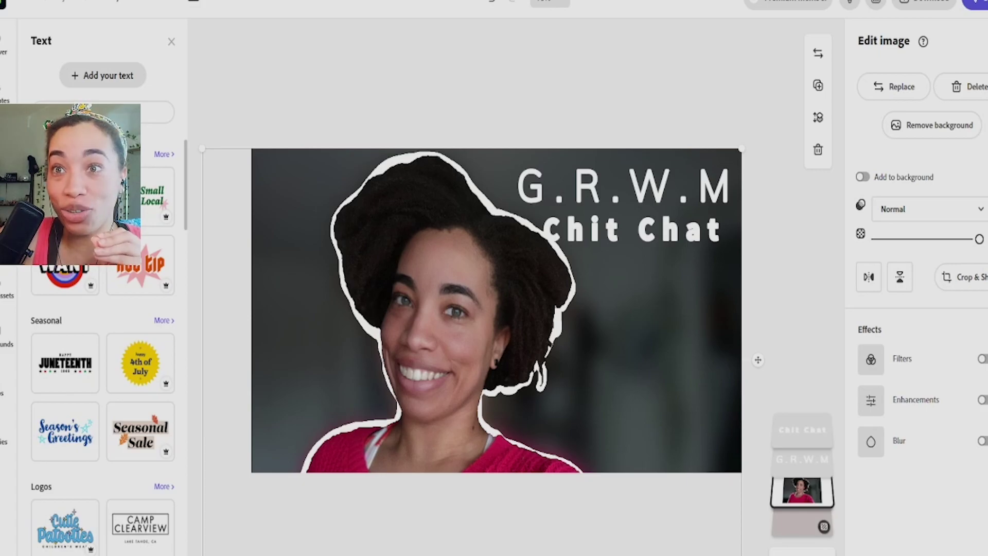
pyautogui.scroll(-6, 152, 283)
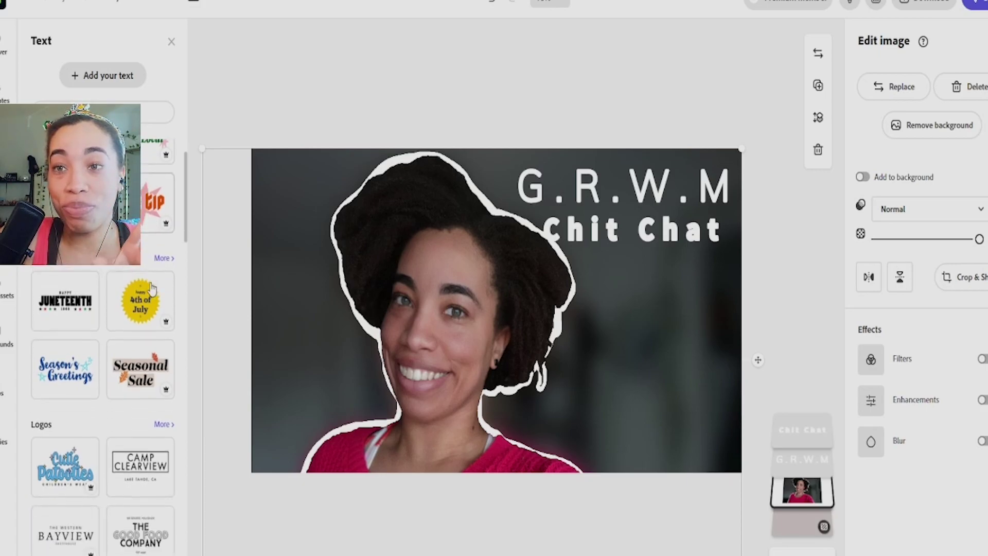
pyautogui.scroll(-3, 151, 289)
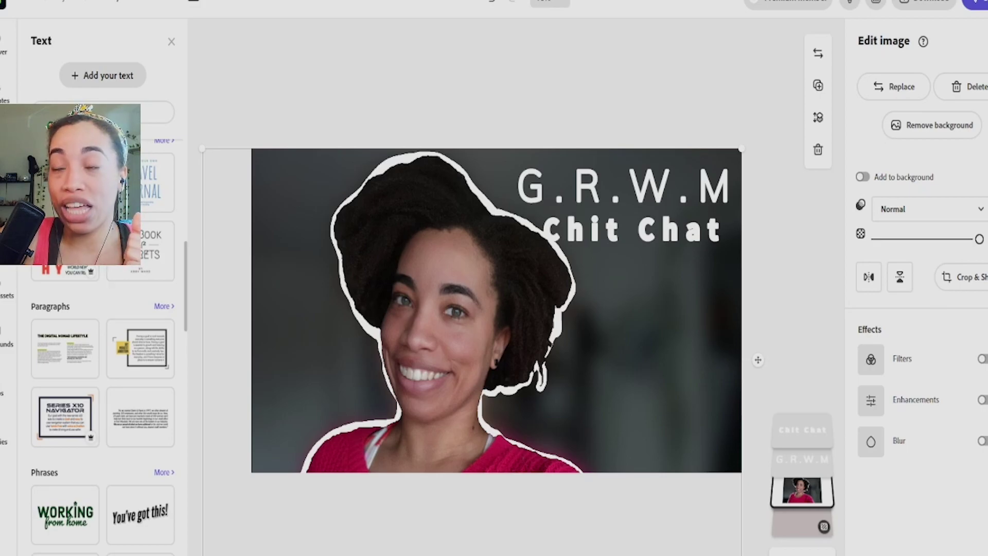
pyautogui.click(65, 183)
pyautogui.scroll(-5, 103, 335)
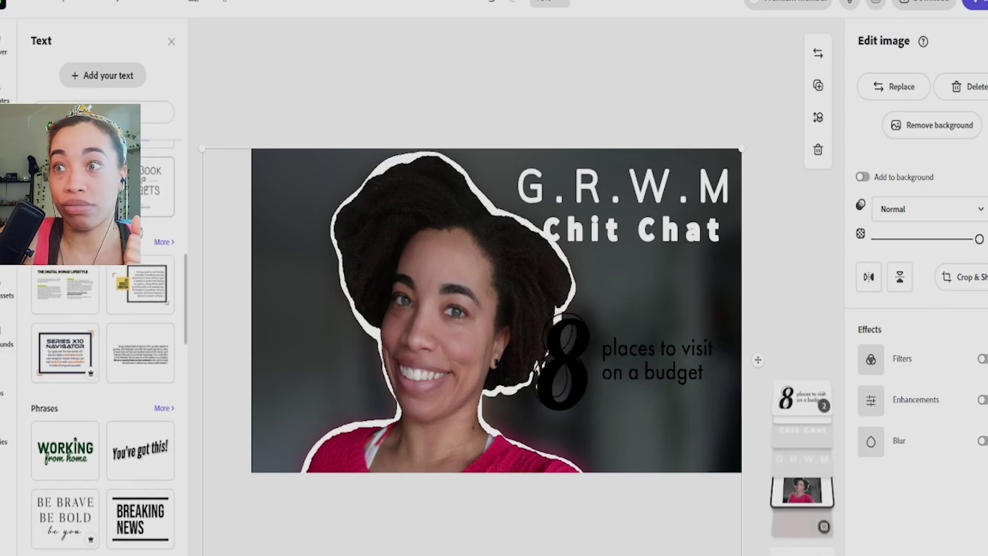
pyautogui.scroll(-5, 146, 279)
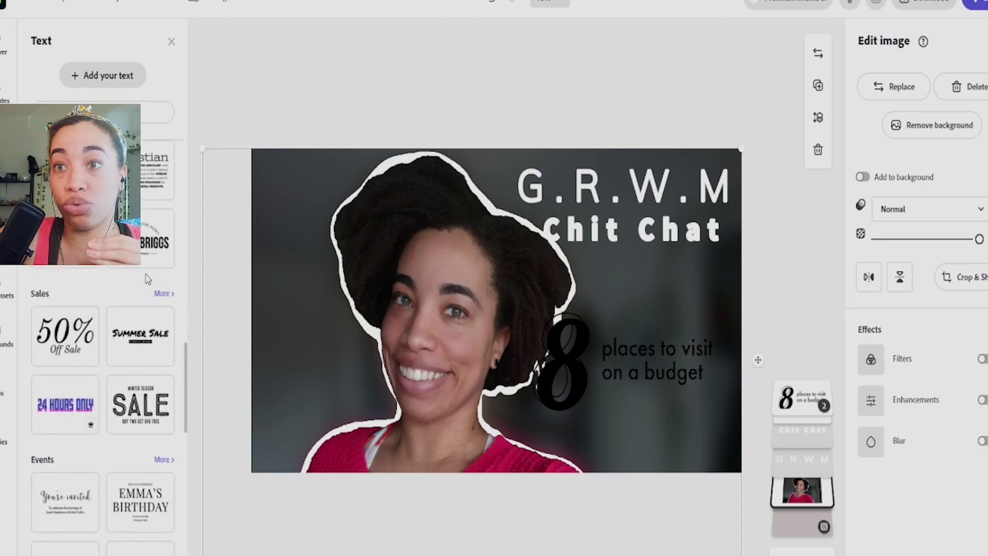
pyautogui.scroll(-3, 147, 278)
pyautogui.click(614, 354)
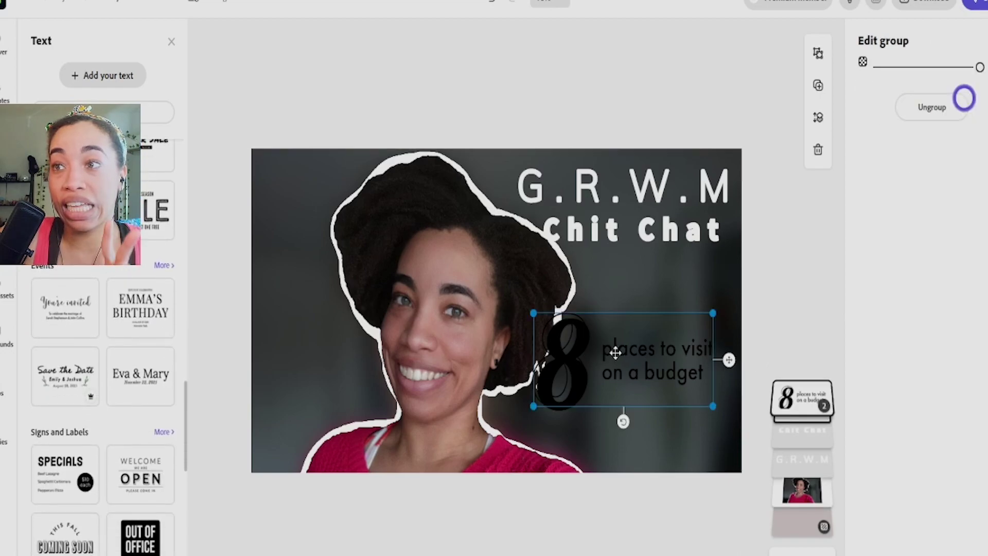
pyautogui.moveTo(673, 364); pyautogui.dragTo(667, 411)
# Add the "This Fall Coming Soon" text template, move it to the thumbnail's lower left, and select its individual text lines.
pyautogui.scroll(-4, 107, 394)
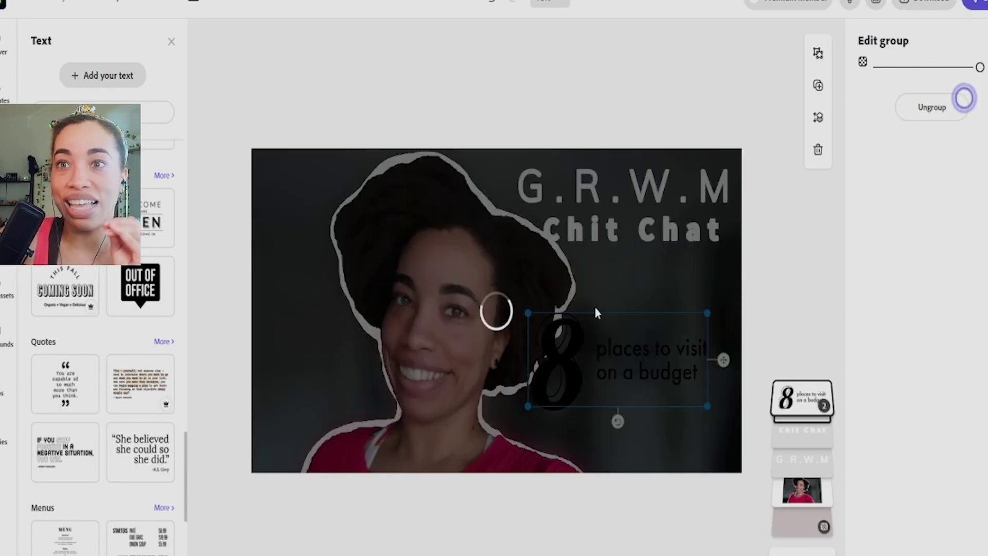
pyautogui.click(658, 423)
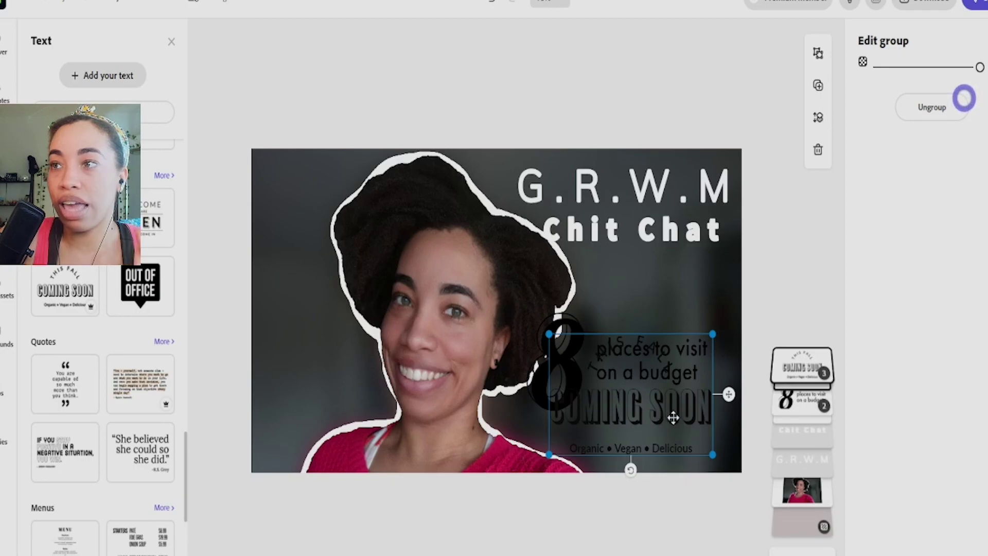
pyautogui.moveTo(673, 418); pyautogui.dragTo(361, 394)
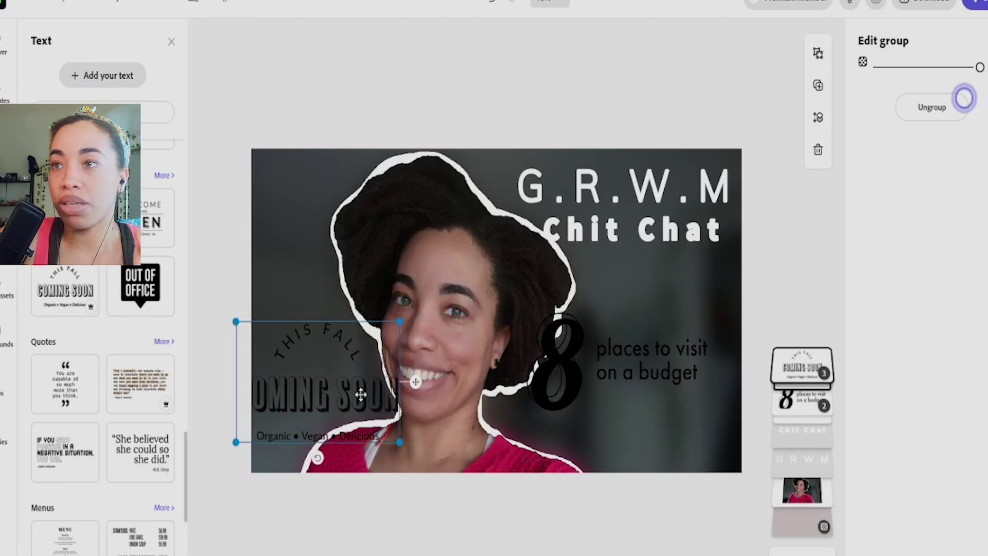
pyautogui.click(358, 403)
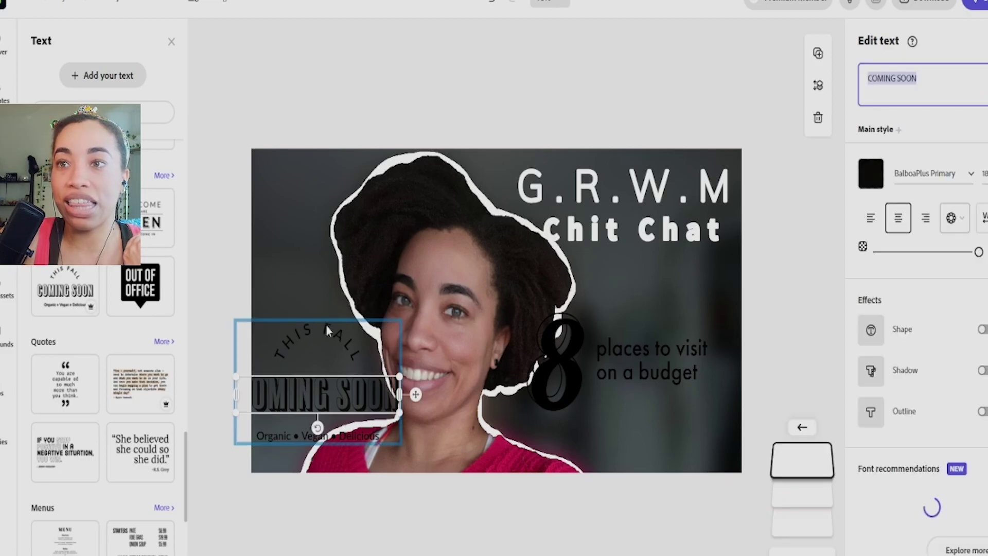
pyautogui.click(294, 329)
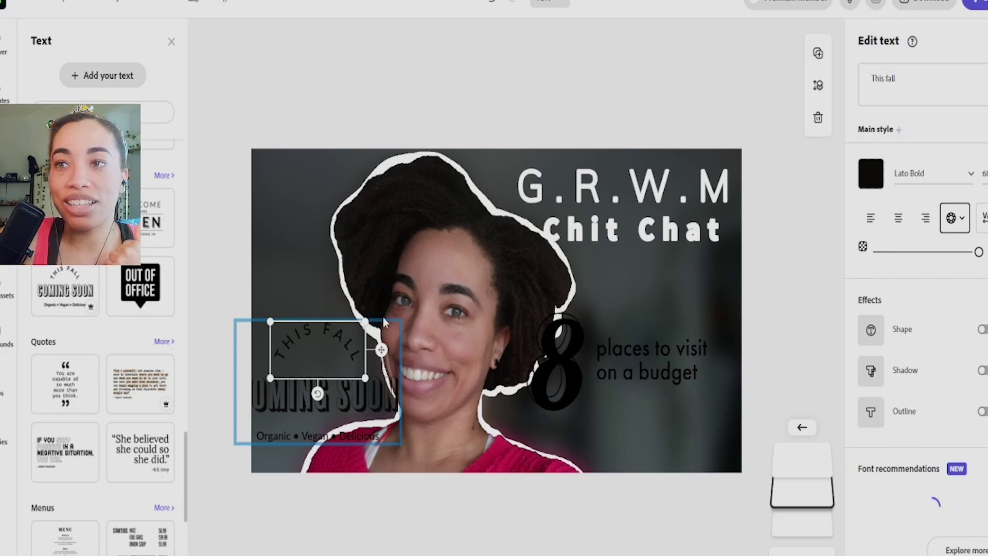
# Delete the whole "This Fall Coming Soon" text group from the thumbnail.
pyautogui.click(384, 409)
pyautogui.click(389, 408)
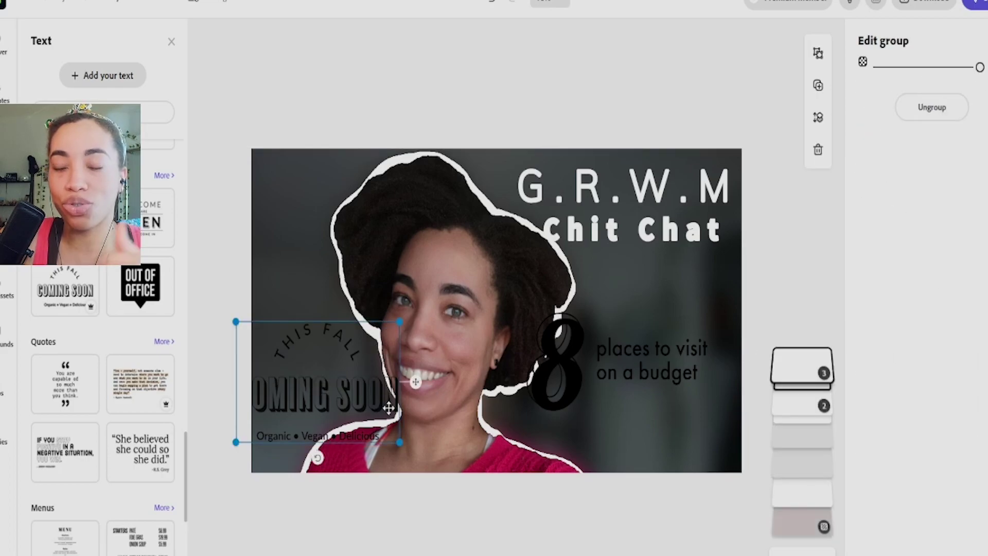
pyautogui.press('Delete')
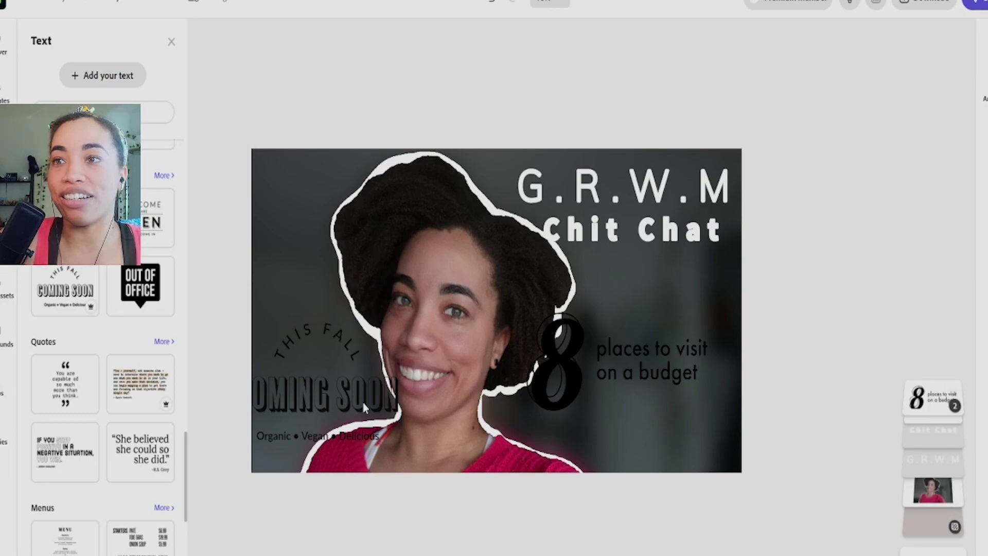
# Look through the remaining text template categories, including lists and education.
pyautogui.scroll(-6, 157, 374)
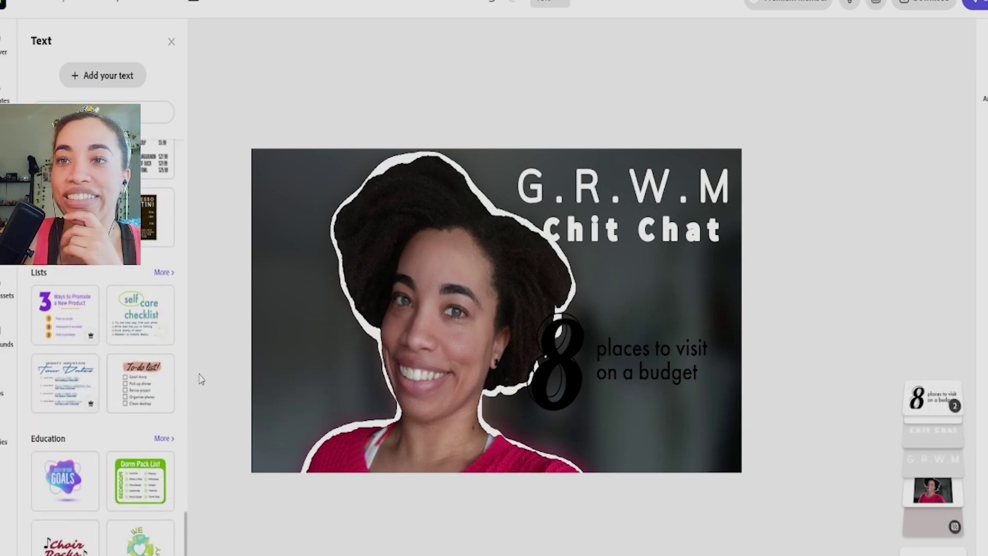
pyautogui.scroll(1, 134, 433)
pyautogui.scroll(-1, 136, 435)
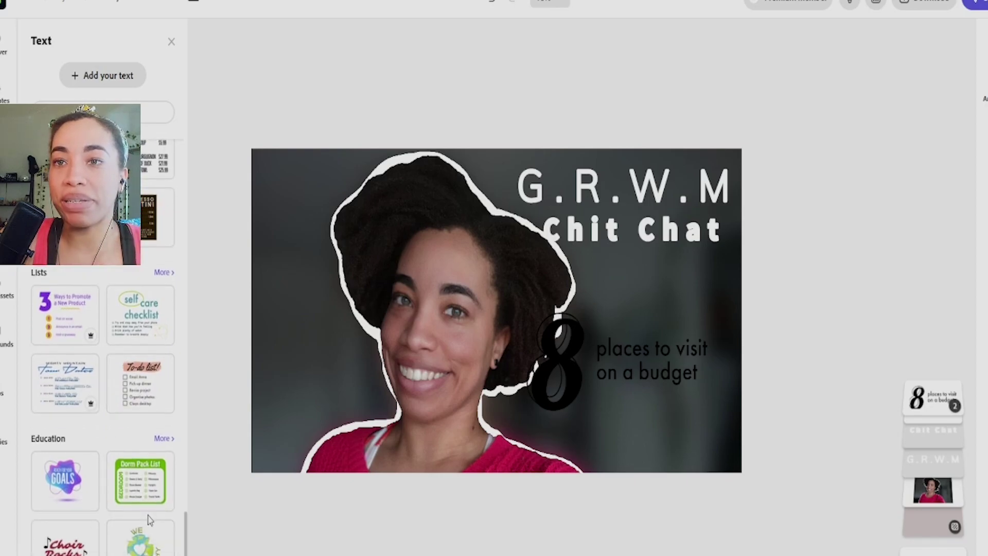
pyautogui.scroll(8, 142, 510)
pyautogui.scroll(3, 143, 512)
pyautogui.scroll(-10, 136, 511)
pyautogui.scroll(-10, 72, 538)
pyautogui.scroll(6, 72, 536)
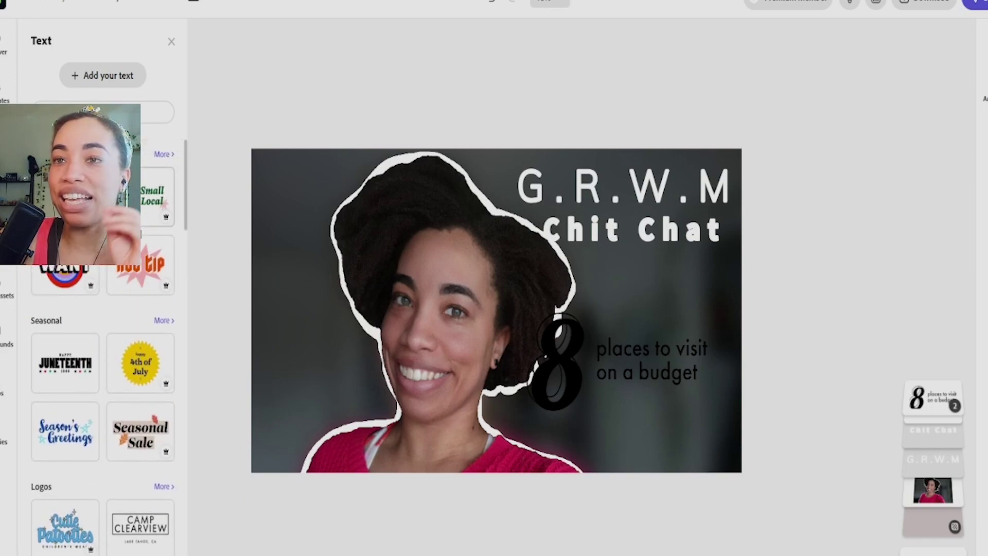
# Delete the "8 places to visit on a budget" text group from the thumbnail.
pyautogui.click(637, 358)
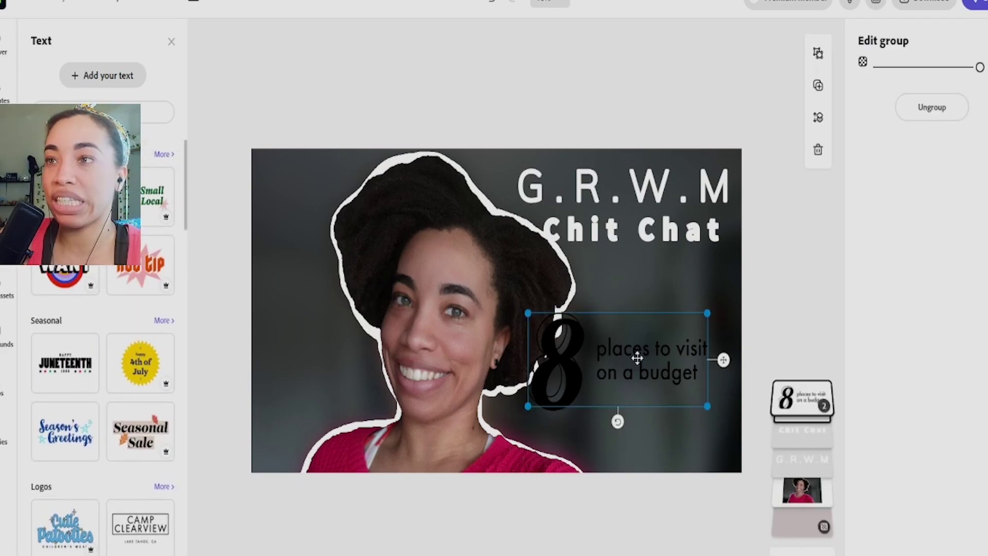
pyautogui.press('Delete')
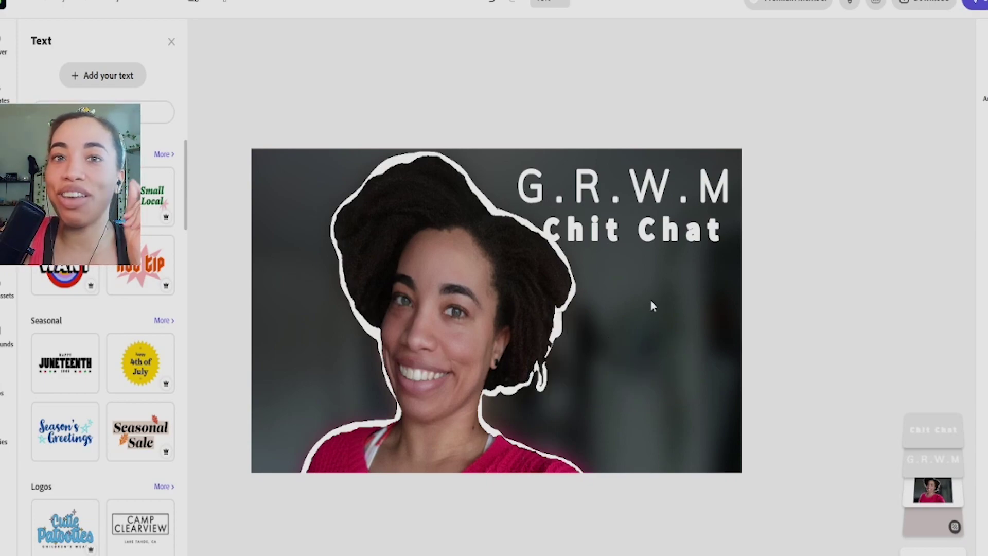
# Give the G.R.W.M and Chit Chat texts a red outline and set the G.R.W.M title's font to Kinto Sans Black.
pyautogui.click(647, 228)
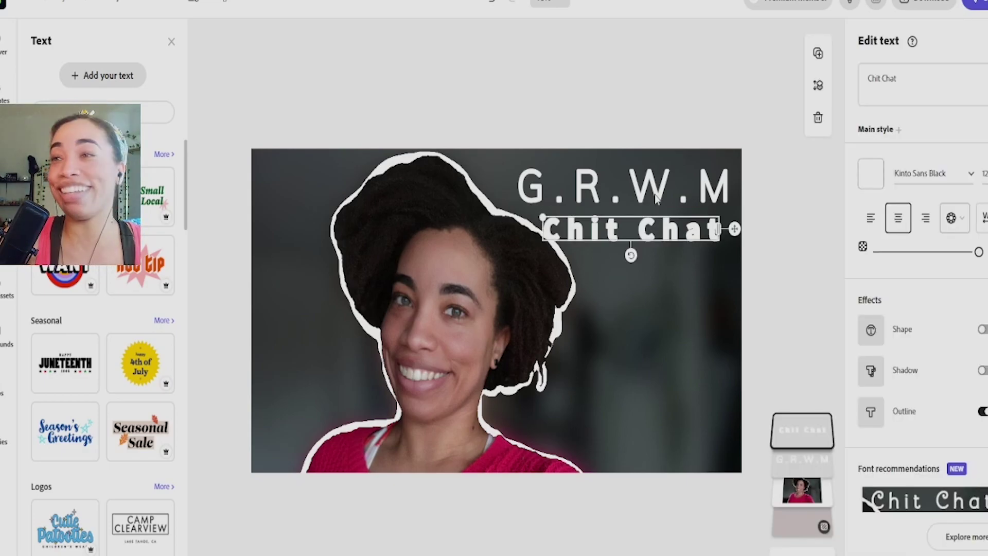
pyautogui.click(656, 199)
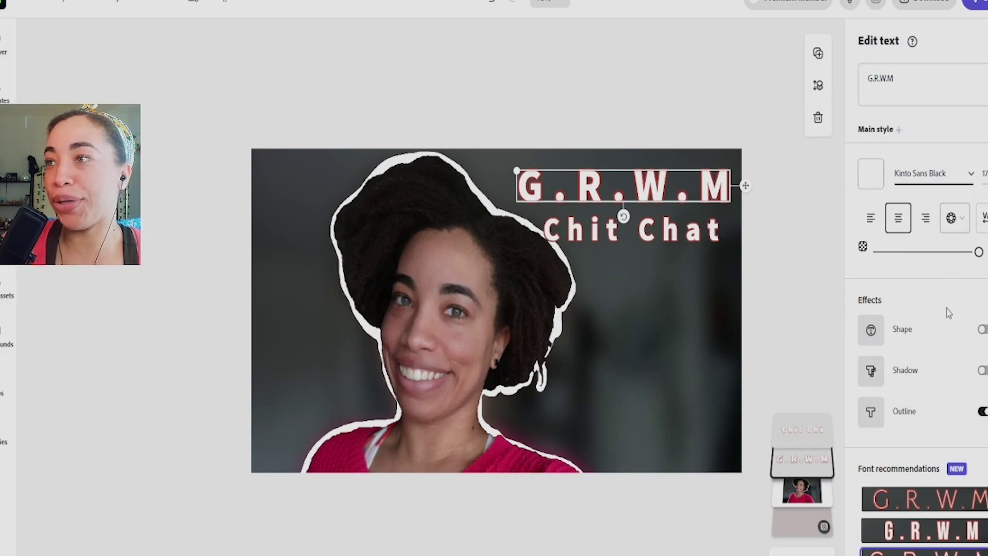
pyautogui.click(800, 307)
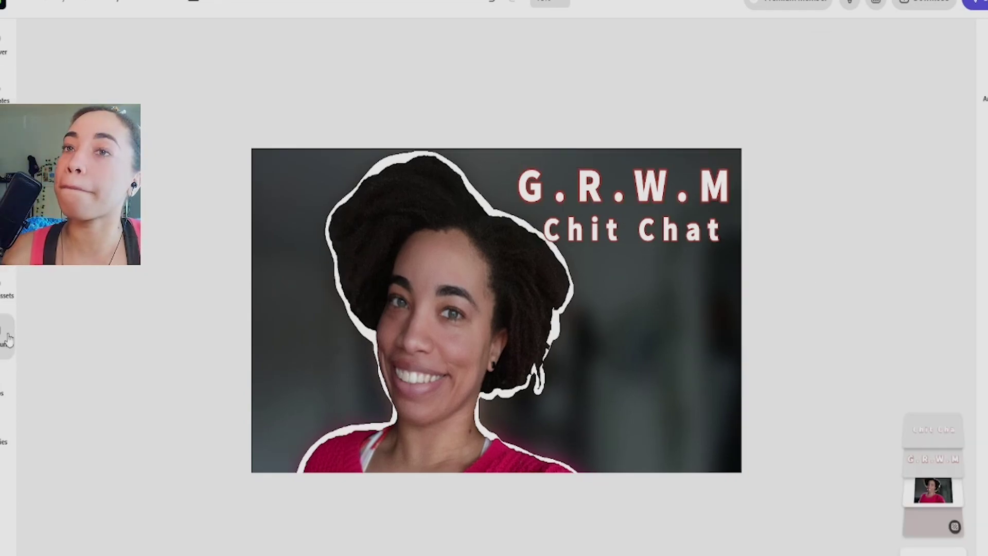
# Replace the old flower search in the design assets with "mirror" and look through the matching graphics.
pyautogui.click(15, 294)
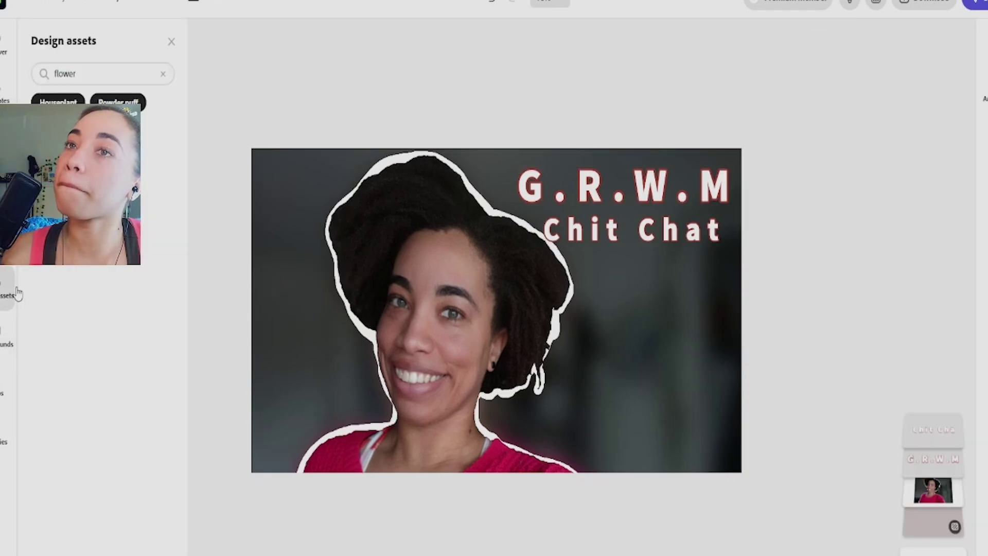
pyautogui.click(163, 74)
pyautogui.click(142, 76)
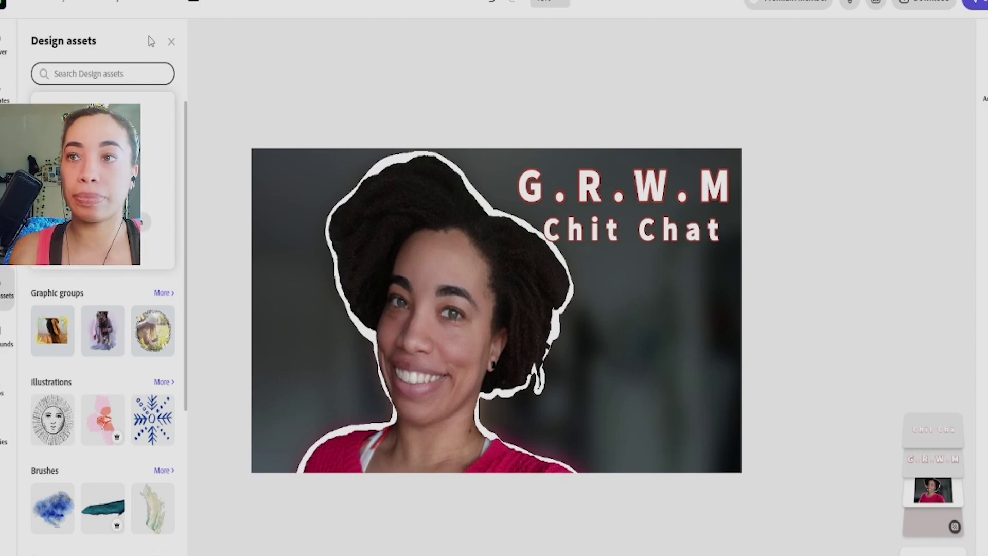
pyautogui.write('i')
pyautogui.press('BackSpace')
pyautogui.write('mi')
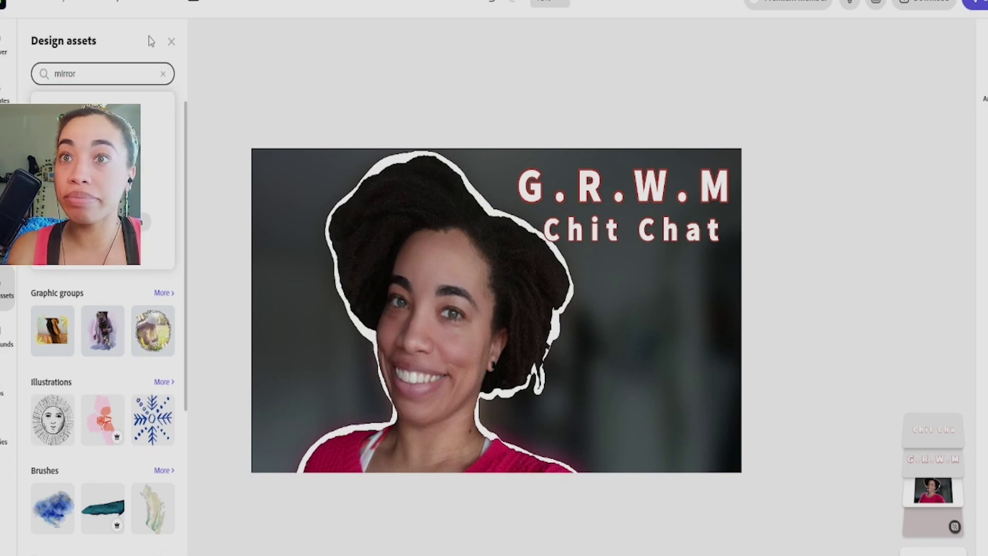
pyautogui.write('rror')
pyautogui.press('Return')
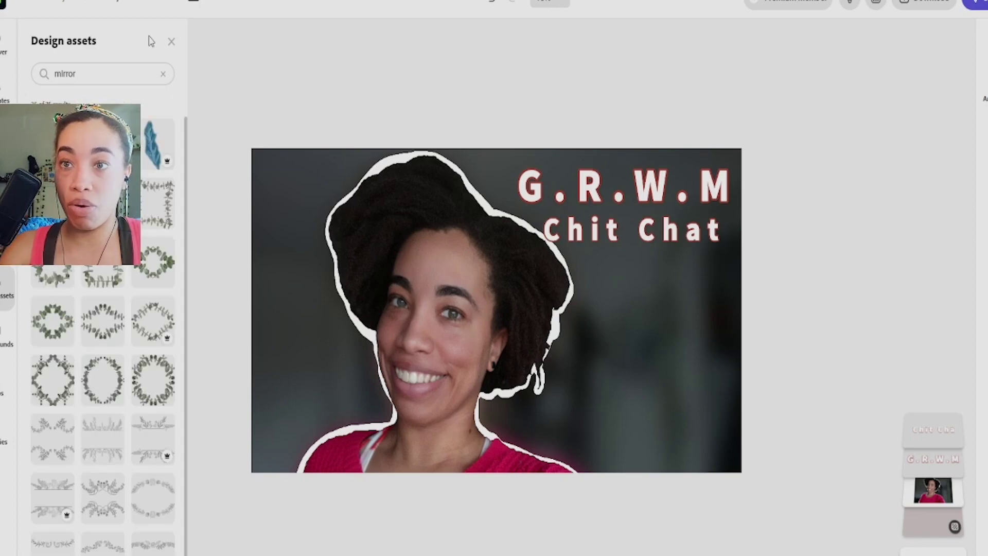
pyautogui.scroll(-1, 105, 411)
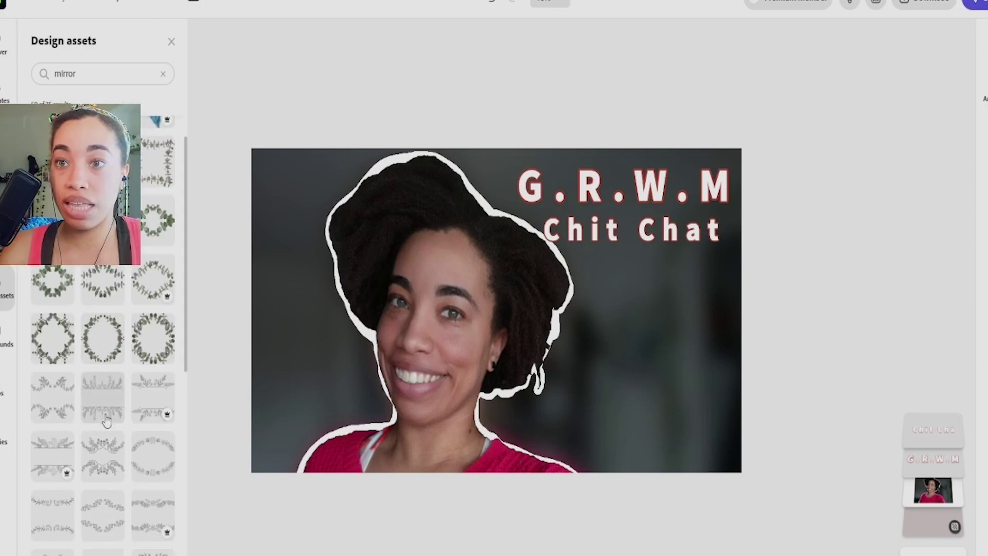
pyautogui.scroll(-10, 105, 421)
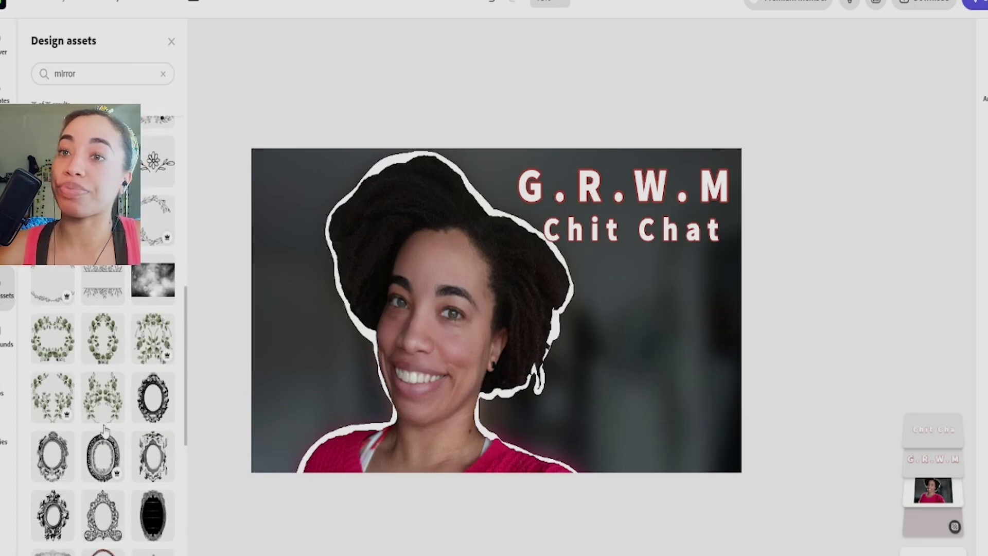
pyautogui.scroll(-1, 105, 439)
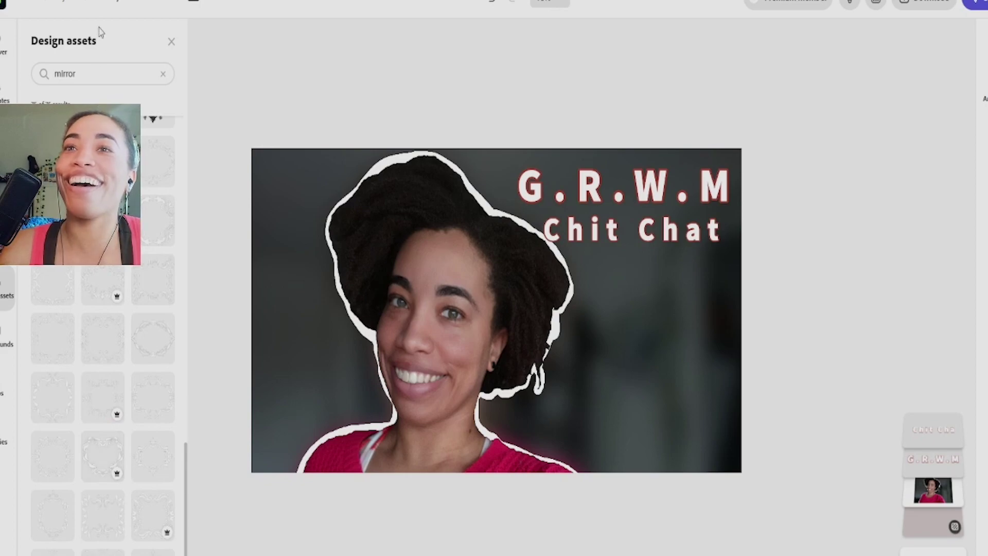
# Replace the design assets search with "get ready".
pyautogui.click(91, 76)
pyautogui.hotkey('ctrl', 'a')
pyautogui.write('ge')
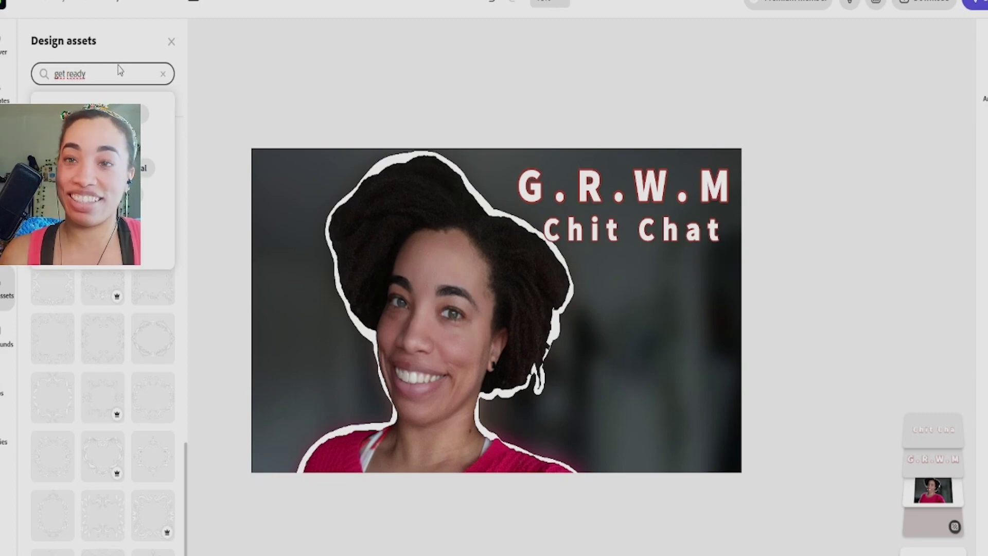
pyautogui.press('Return')
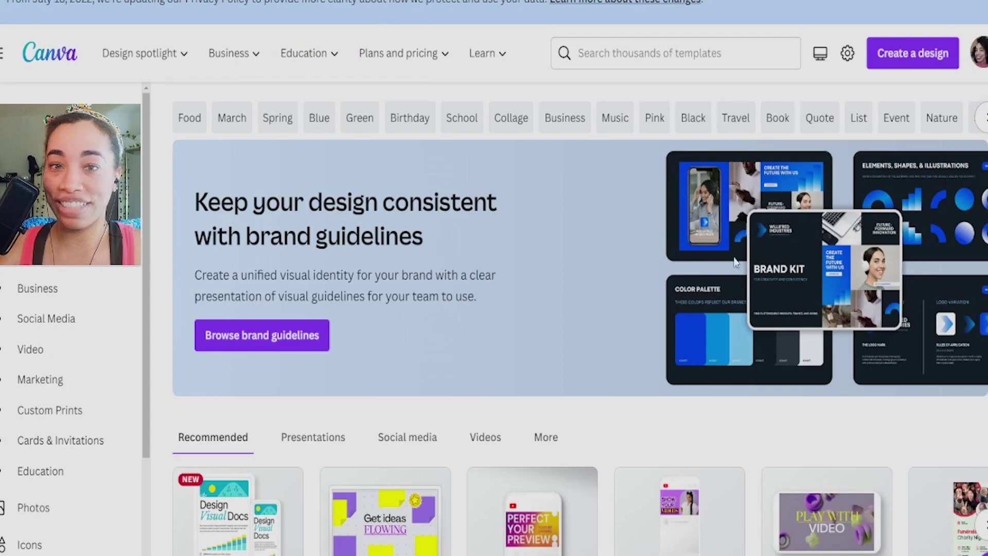
# Switch to Canva, look over the home page and enter "youtube" in the template search.
pyautogui.scroll(-6, 751, 467)
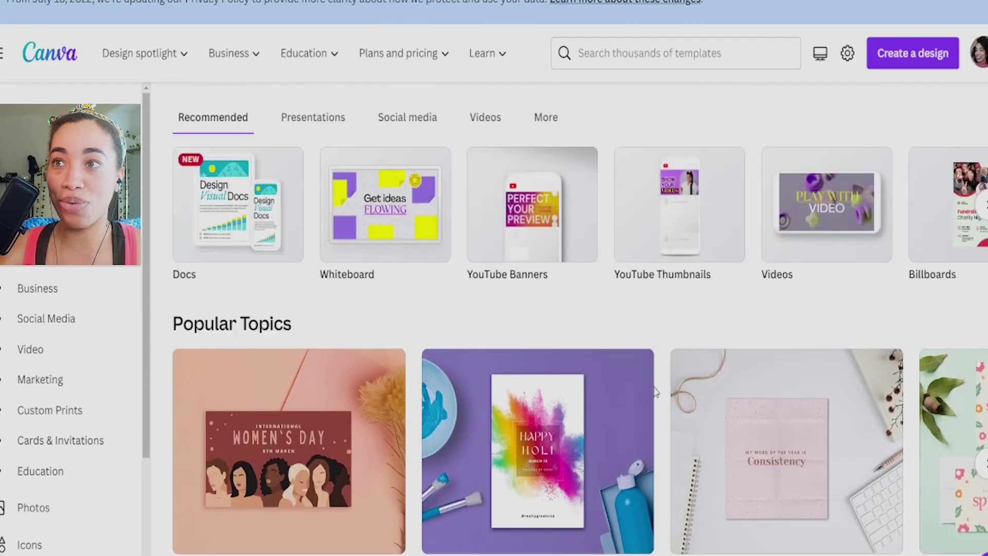
pyautogui.scroll(2, 656, 392)
pyautogui.click(629, 51)
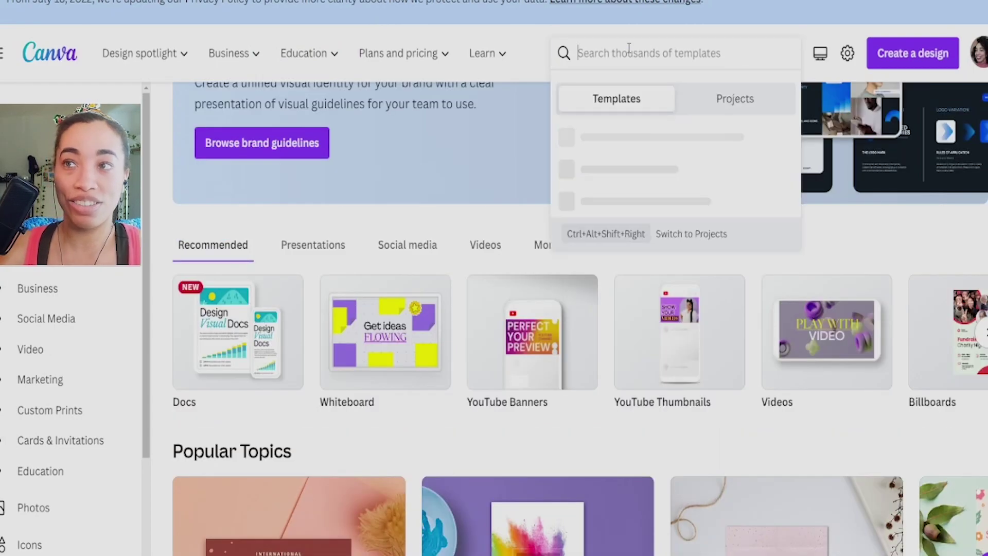
pyautogui.write('youtube')
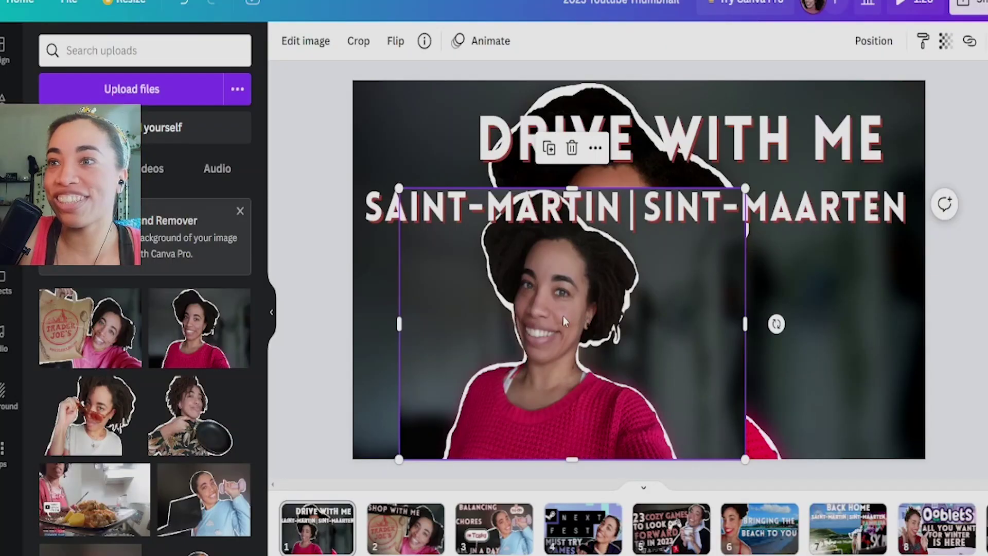
# Move the smaller portrait copy beside the enlarged background portrait on the Drive With Me thumbnail to compare their colours.
pyautogui.moveTo(563, 316); pyautogui.dragTo(801, 311)
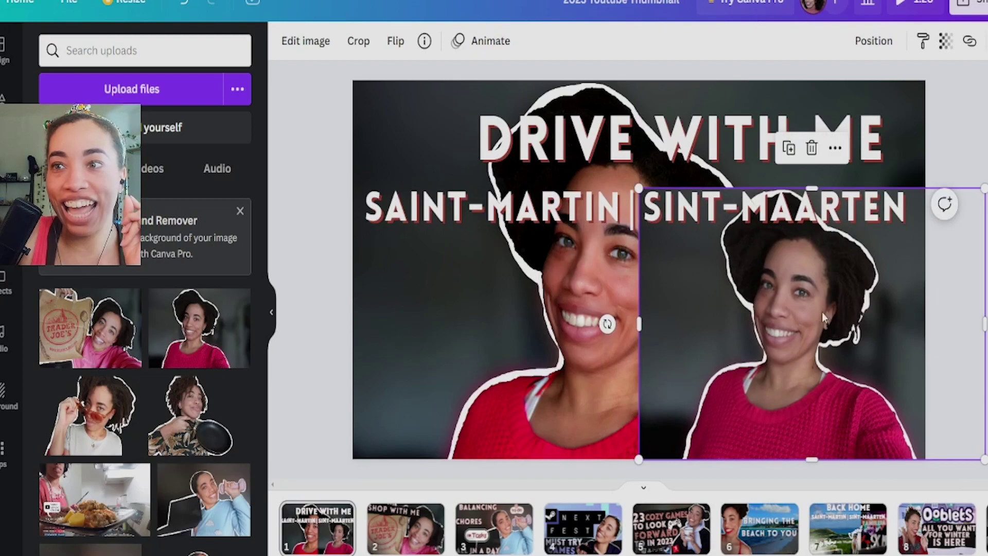
pyautogui.click(499, 416)
pyautogui.moveTo(758, 386); pyautogui.dragTo(822, 381)
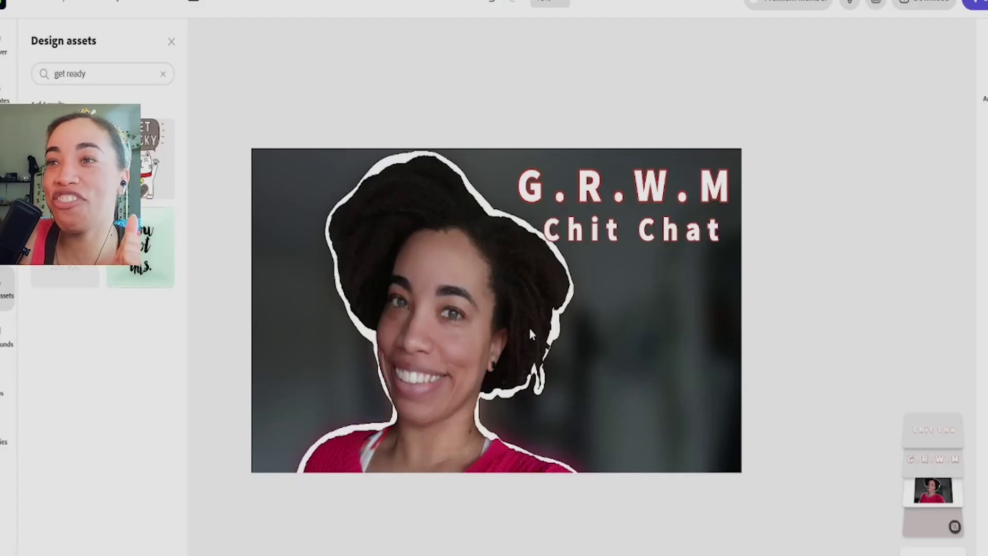
# Switch to Adobe Express, turn on Enhancements for the portrait image and raise its saturation slightly.
pyautogui.click(516, 332)
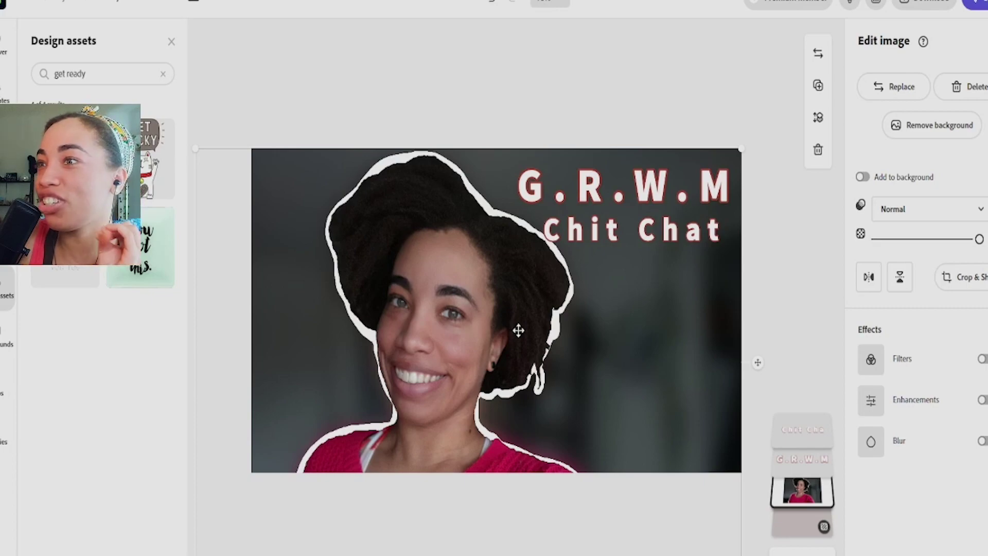
pyautogui.click(928, 404)
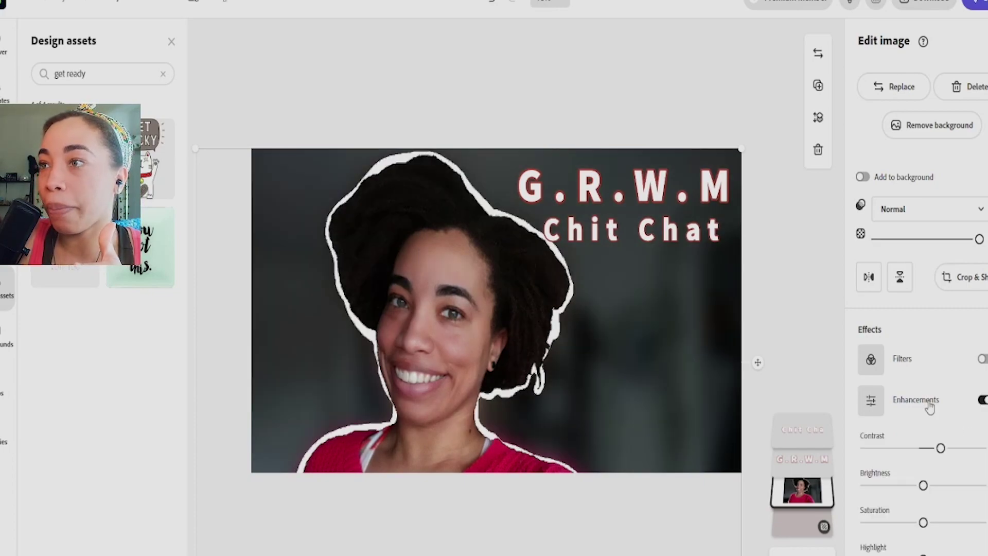
pyautogui.moveTo(923, 523); pyautogui.dragTo(940, 523)
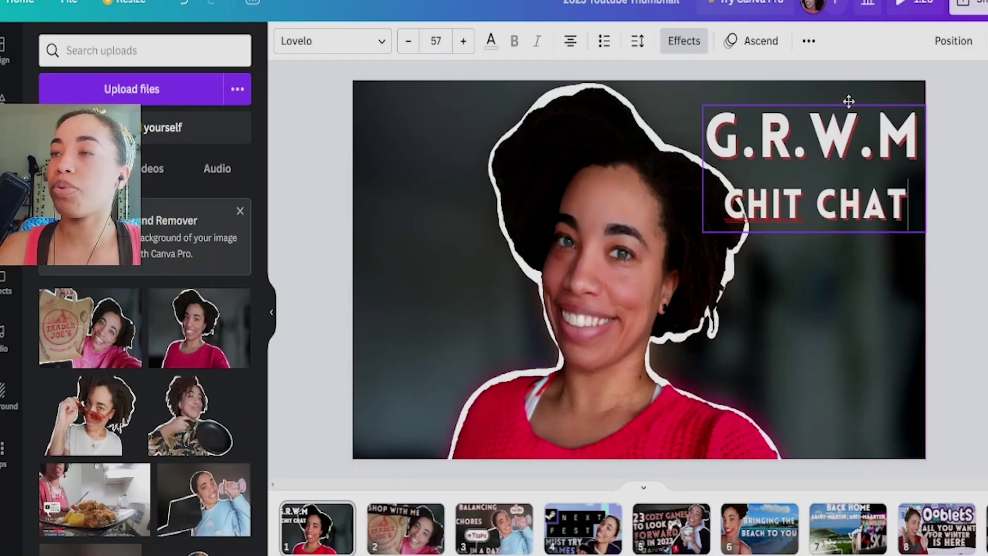
pyautogui.moveTo(834, 96); pyautogui.dragTo(841, 105)
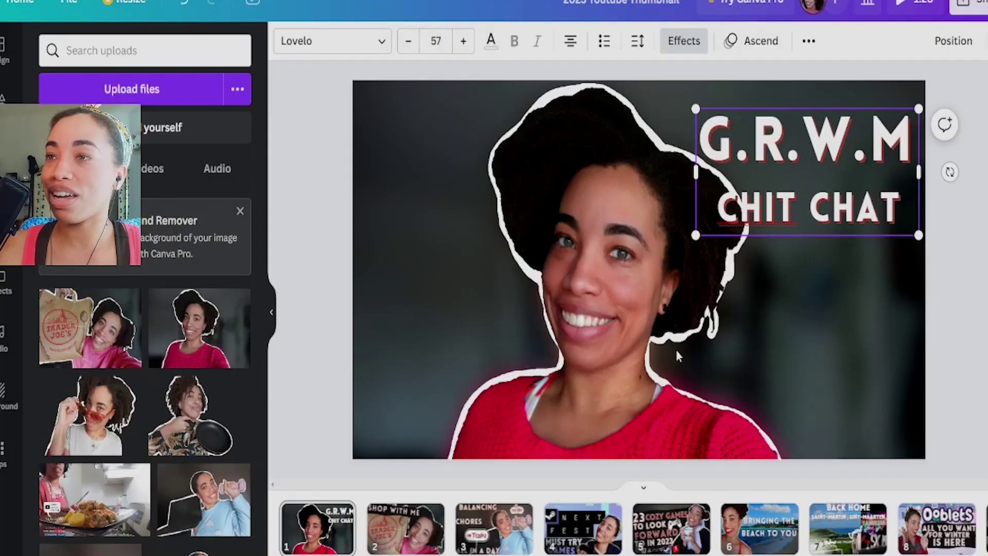
pyautogui.click(674, 349)
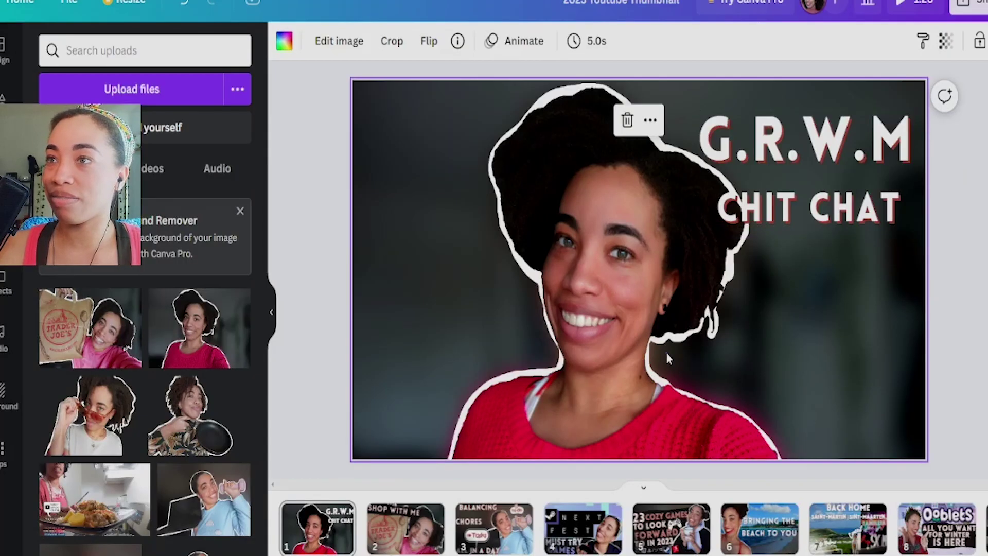
pyautogui.doubleClick(666, 353)
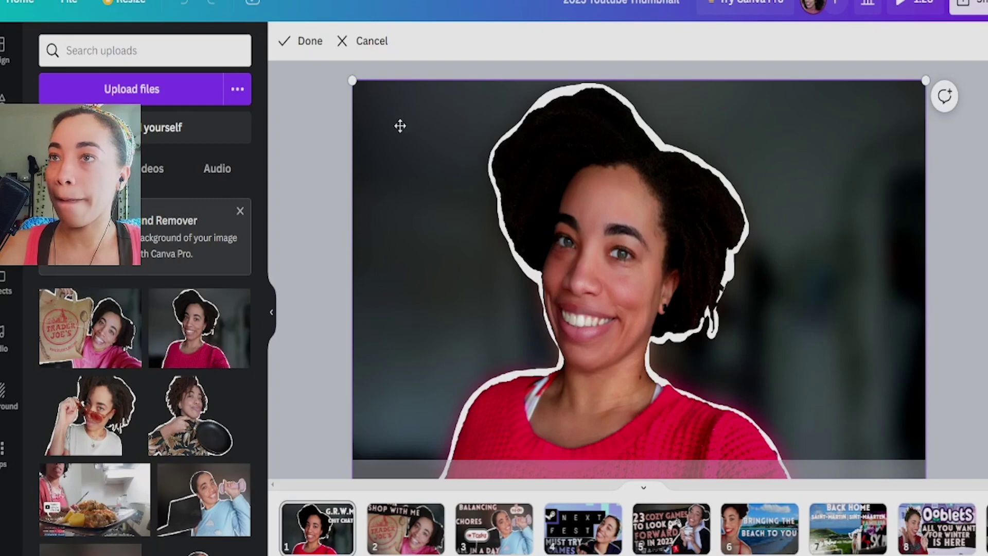
pyautogui.moveTo(360, 88); pyautogui.dragTo(322, 60)
pyautogui.moveTo(431, 160); pyautogui.dragTo(470, 204)
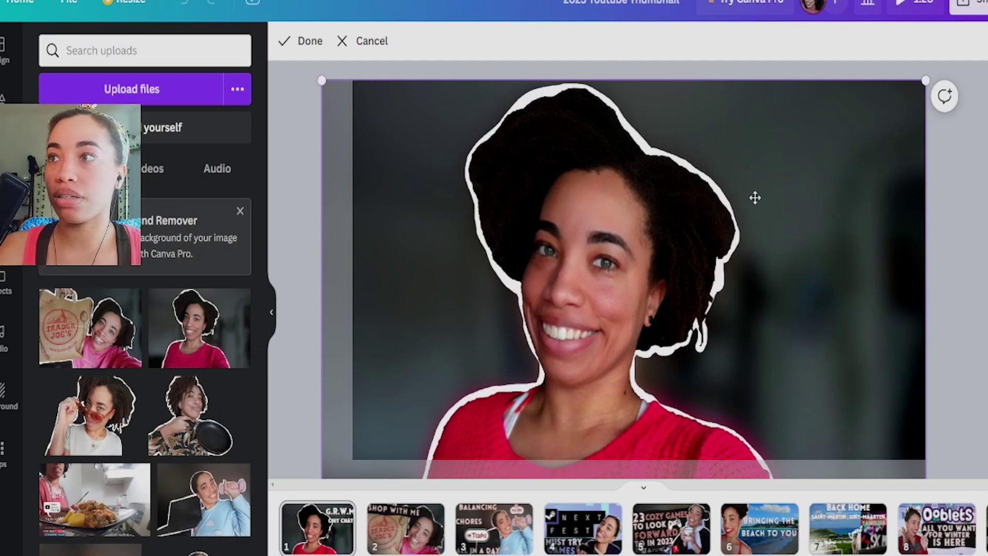
pyautogui.click(961, 196)
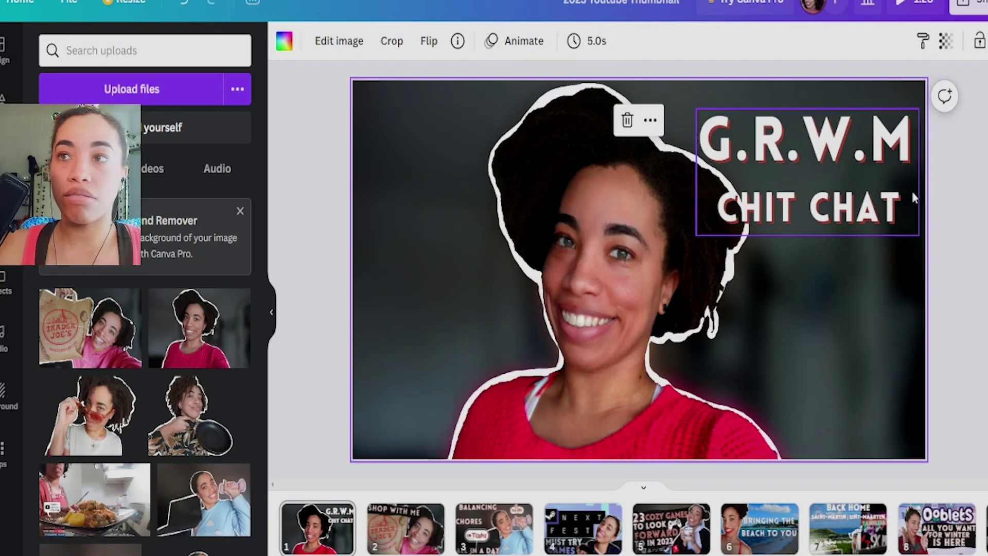
# Enlarge the background portrait slightly within its frame and shift it down and to the left, away from the title.
pyautogui.doubleClick(790, 272)
pyautogui.moveTo(926, 92); pyautogui.dragTo(952, 72)
pyautogui.moveTo(650, 150); pyautogui.dragTo(609, 207)
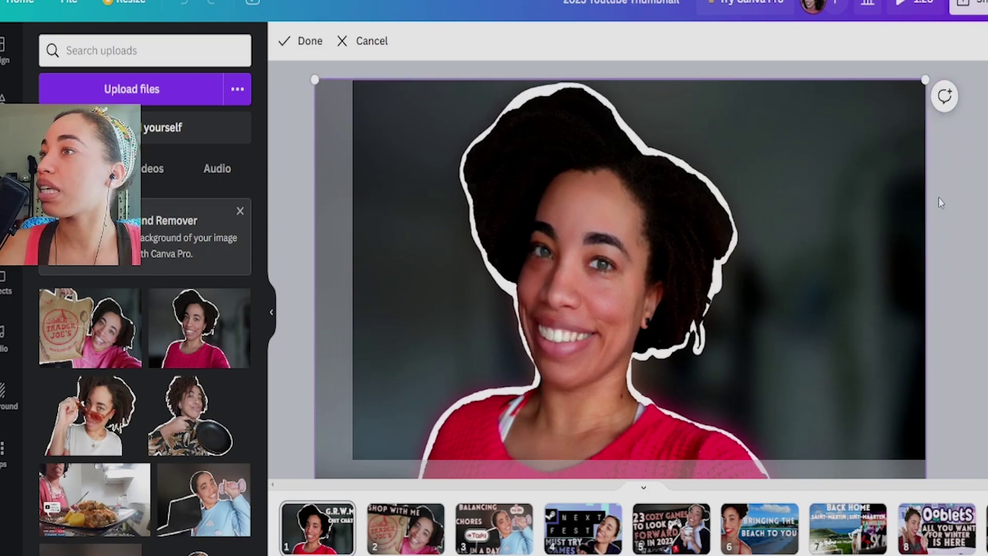
pyautogui.click(938, 203)
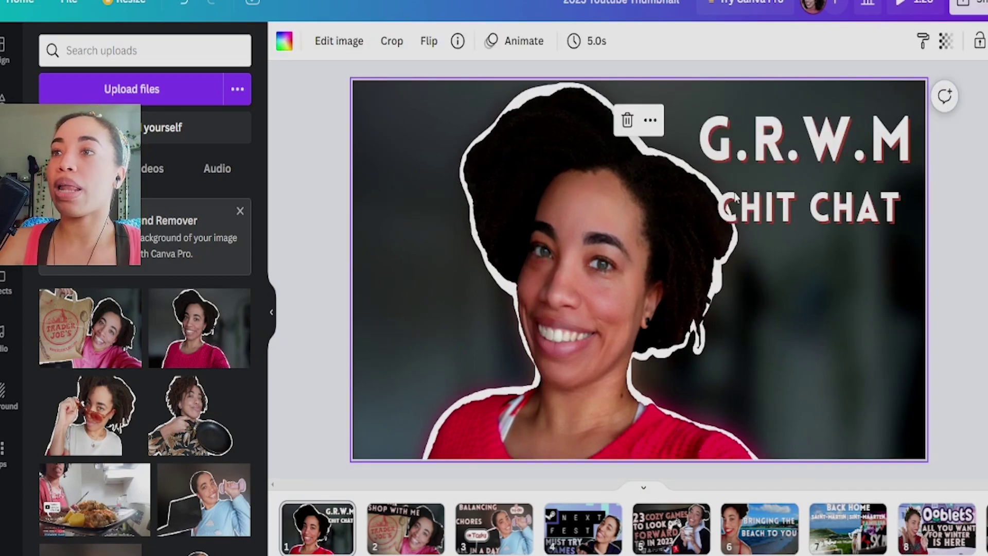
# Move the G.R.W.M Chit Chat text block up into the thumbnail's upper right corner and deselect it.
pyautogui.click(810, 127)
pyautogui.moveTo(809, 127); pyautogui.dragTo(813, 107)
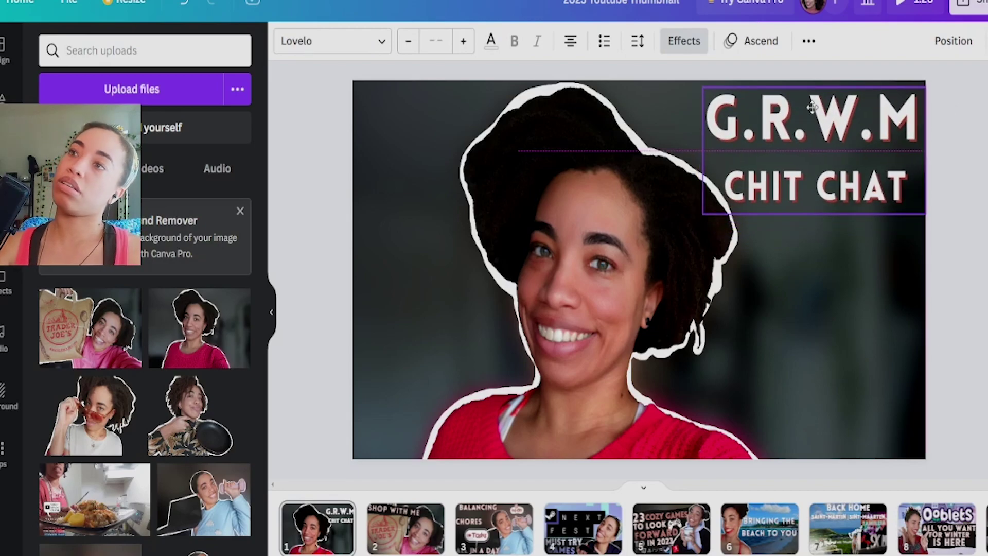
pyautogui.moveTo(812, 107); pyautogui.dragTo(812, 107)
pyautogui.click(982, 279)
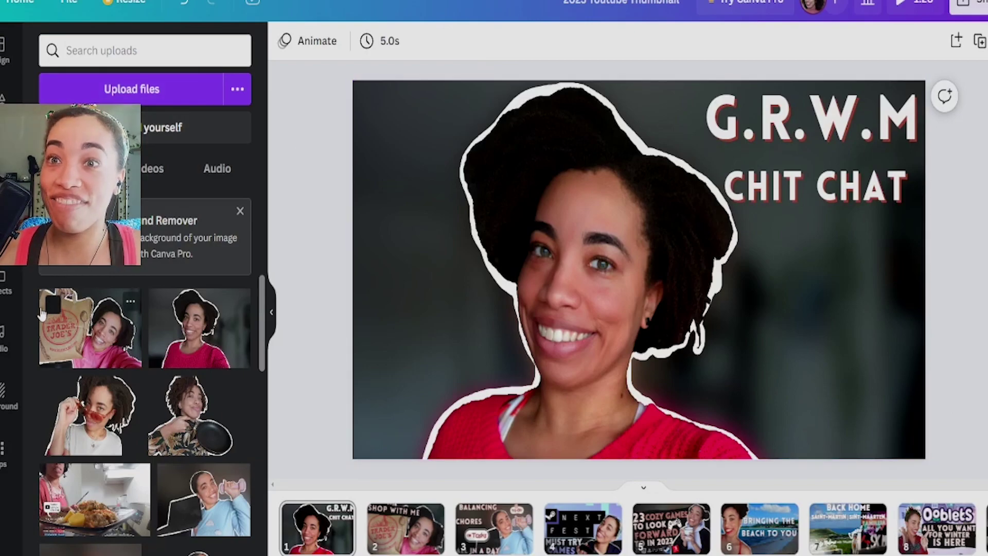
# Search the elements library for "get ready" and look through the matching graphics.
pyautogui.click(9, 99)
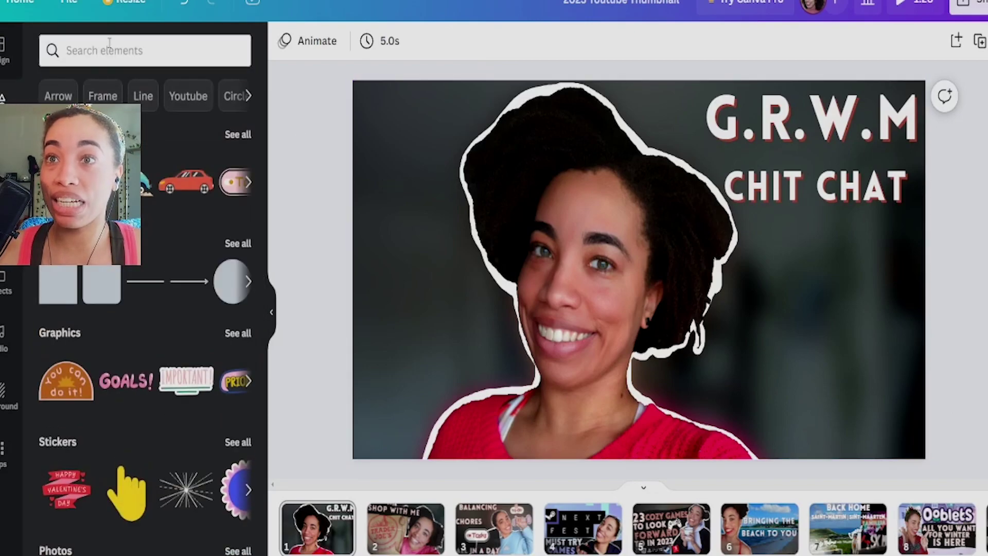
pyautogui.click(108, 43)
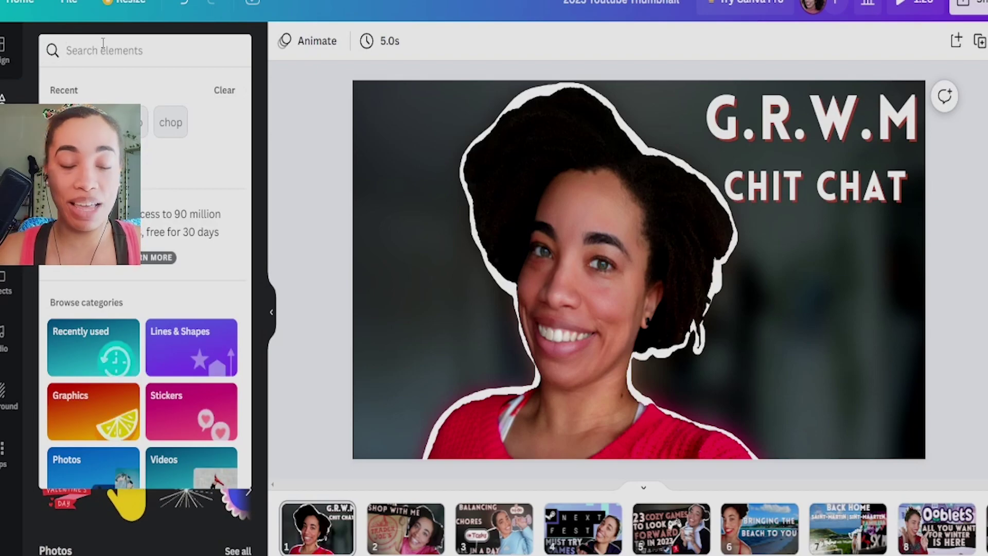
pyautogui.write('get ')
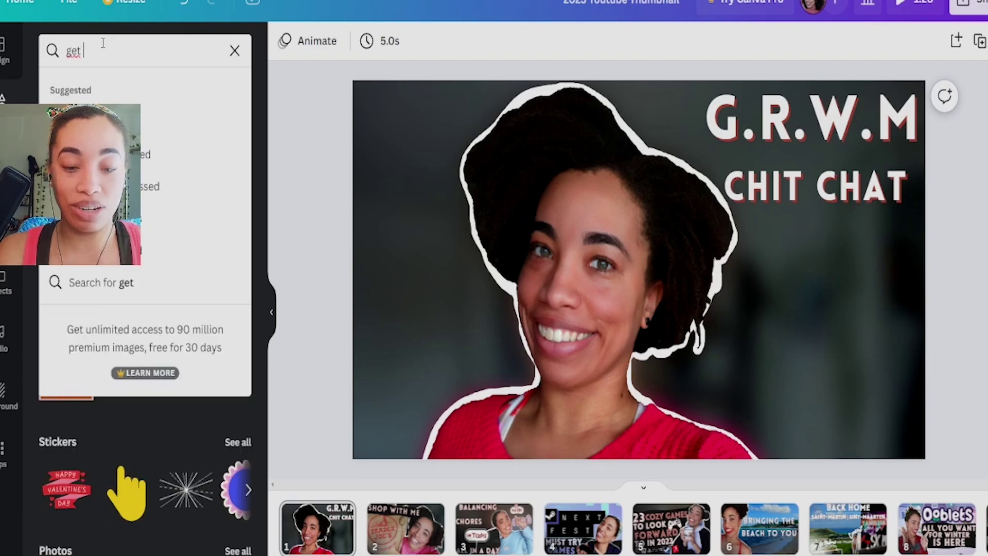
pyautogui.write('ready')
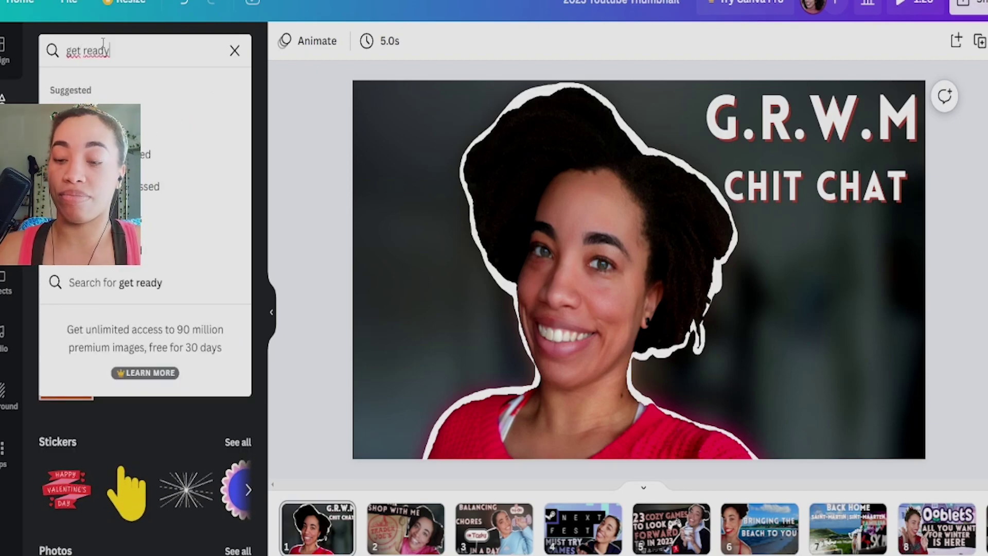
pyautogui.press('Return')
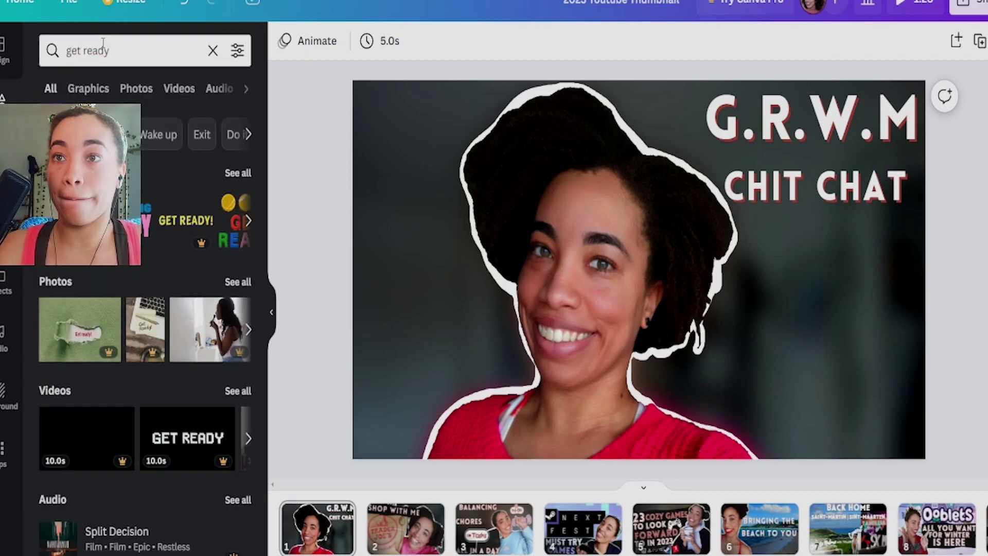
pyautogui.click(250, 222)
pyautogui.click(249, 222)
pyautogui.click(249, 222)
pyautogui.click(249, 222)
pyautogui.click(250, 223)
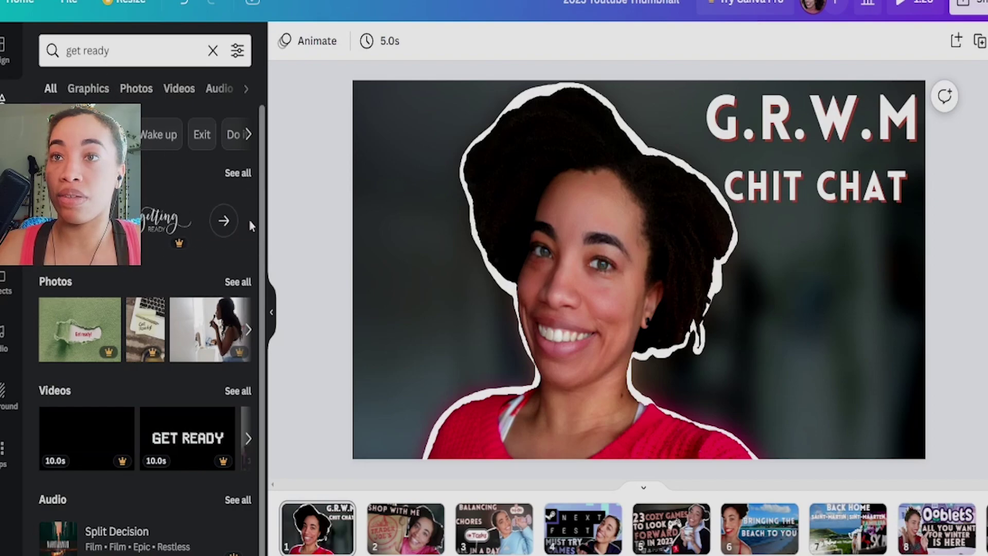
# Extend the elements search to "get ready with me".
pyautogui.click(141, 51)
pyautogui.write('with me')
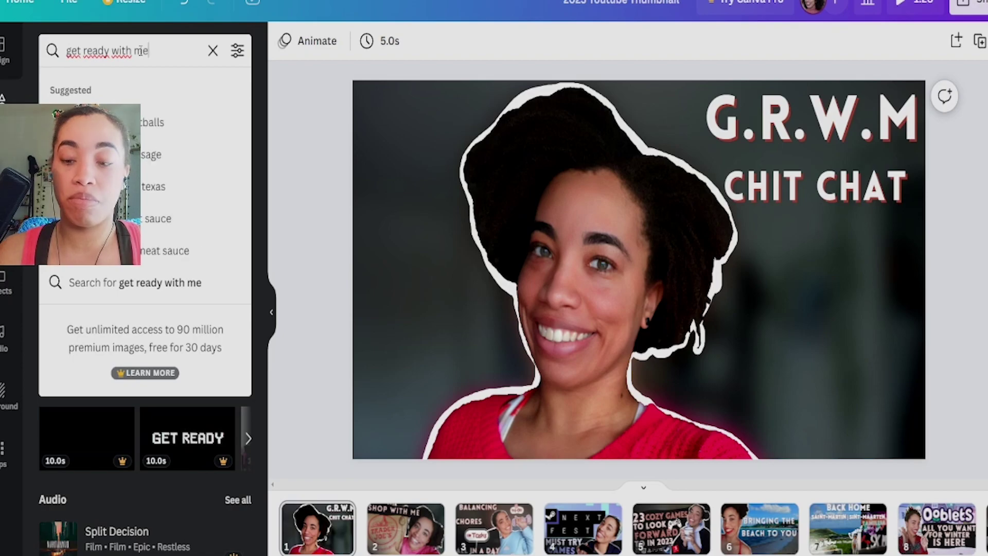
pyautogui.press('Return')
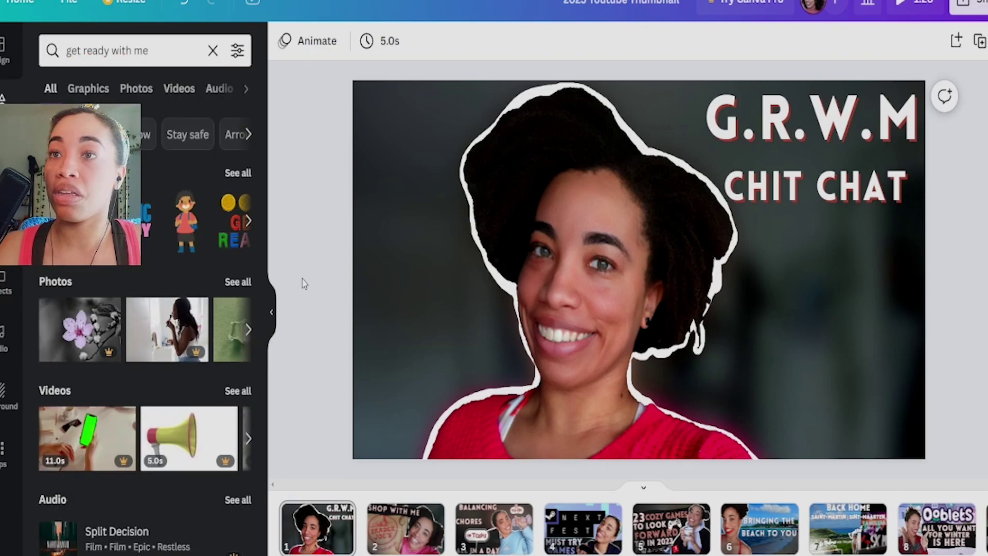
# Replace the elements search with "mirror" and look through the matching graphics.
pyautogui.moveTo(150, 50); pyautogui.dragTo(66, 61)
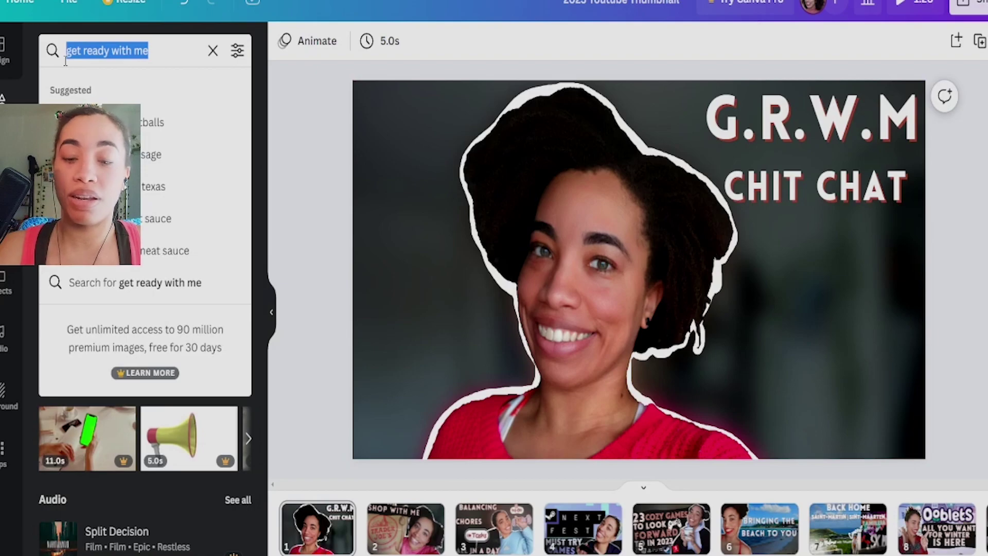
pyautogui.write('mirror')
pyautogui.press('Return')
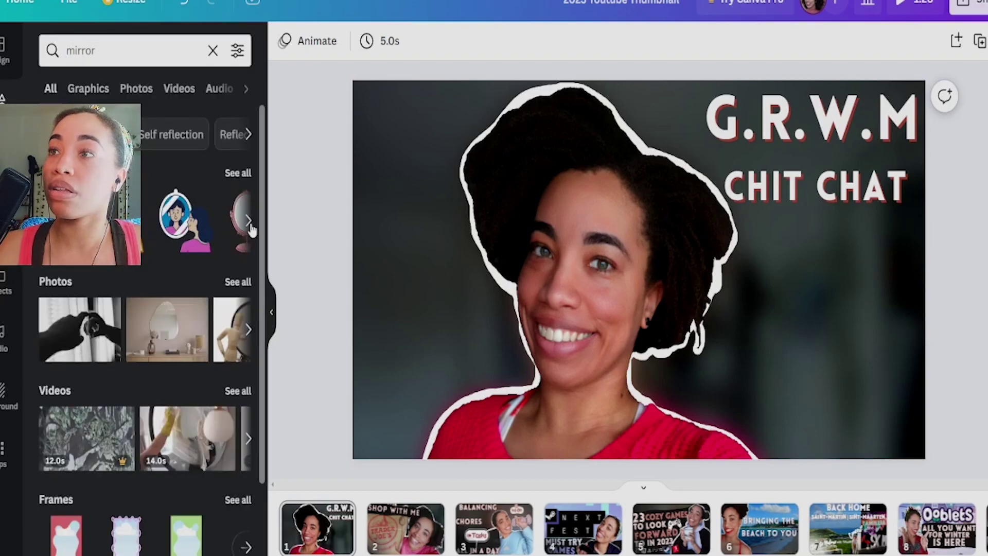
pyautogui.click(248, 224)
pyautogui.click(249, 224)
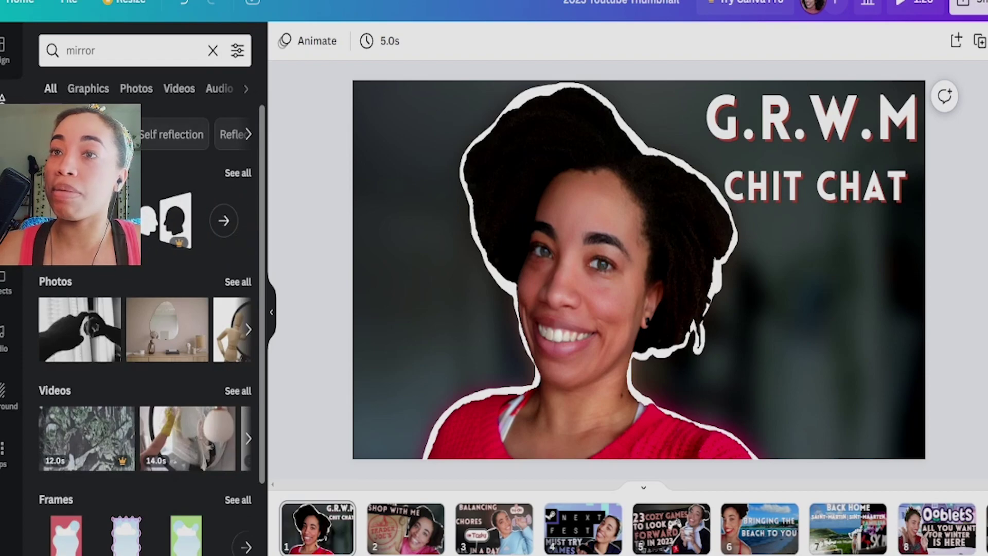
pyautogui.moveTo(123, 49); pyautogui.dragTo(58, 47)
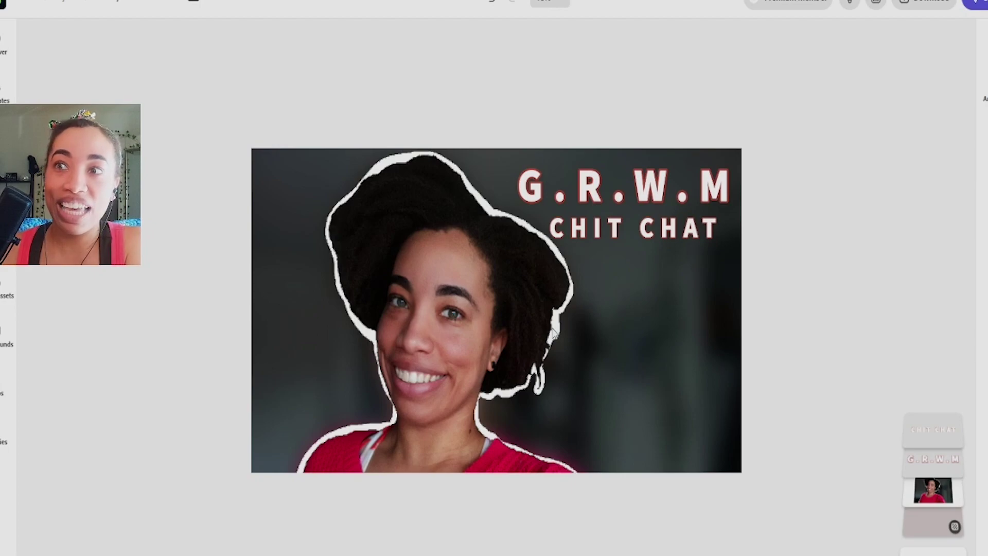
# Switch back to Adobe Express, remove the portrait image's background and reduce the cutout's Erase brush to its smallest size.
pyautogui.click(542, 290)
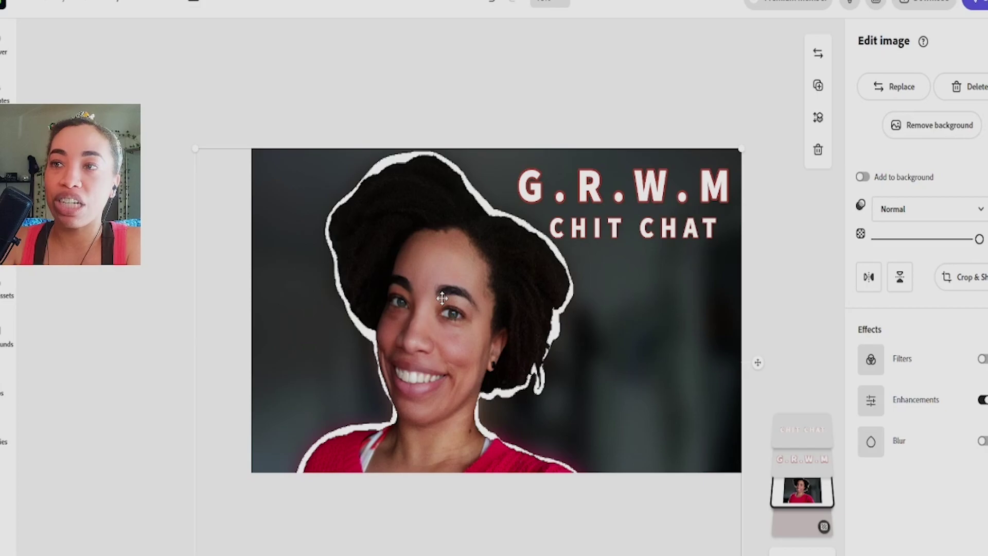
pyautogui.click(914, 130)
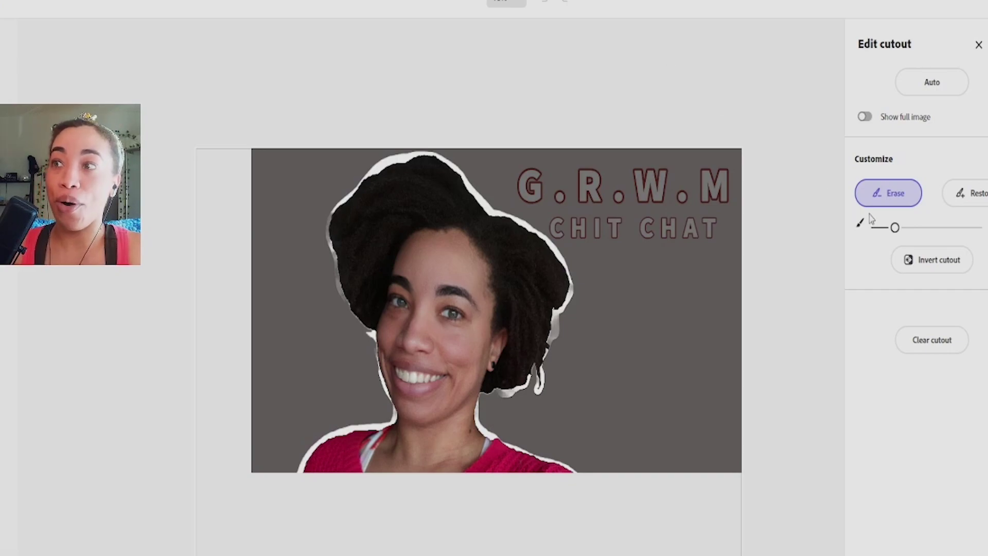
pyautogui.moveTo(896, 228); pyautogui.dragTo(893, 230)
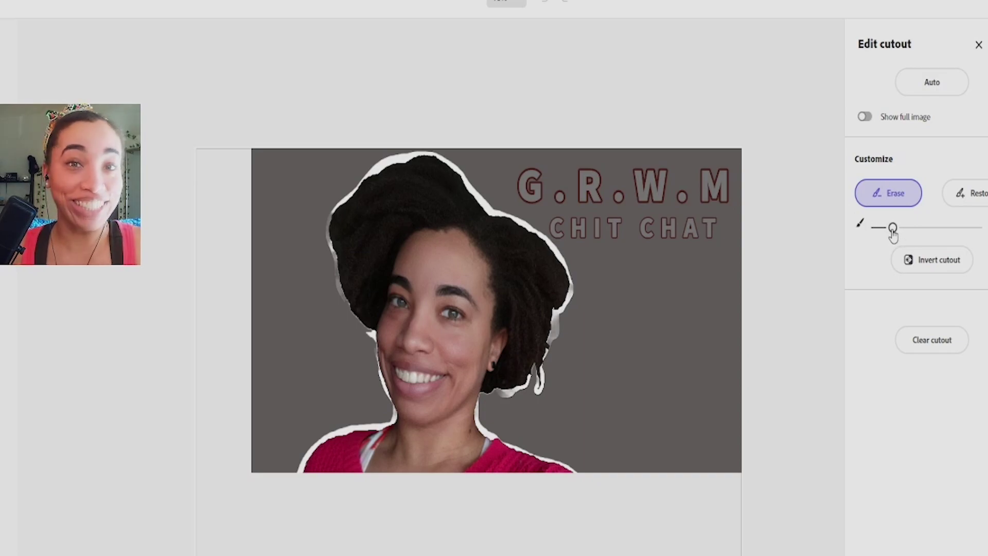
pyautogui.moveTo(893, 229)
pyautogui.mouseDown()
pyautogui.moveTo(883, 229)
pyautogui.moveTo(967, 230)
pyautogui.moveTo(897, 230)
pyautogui.mouseUp()
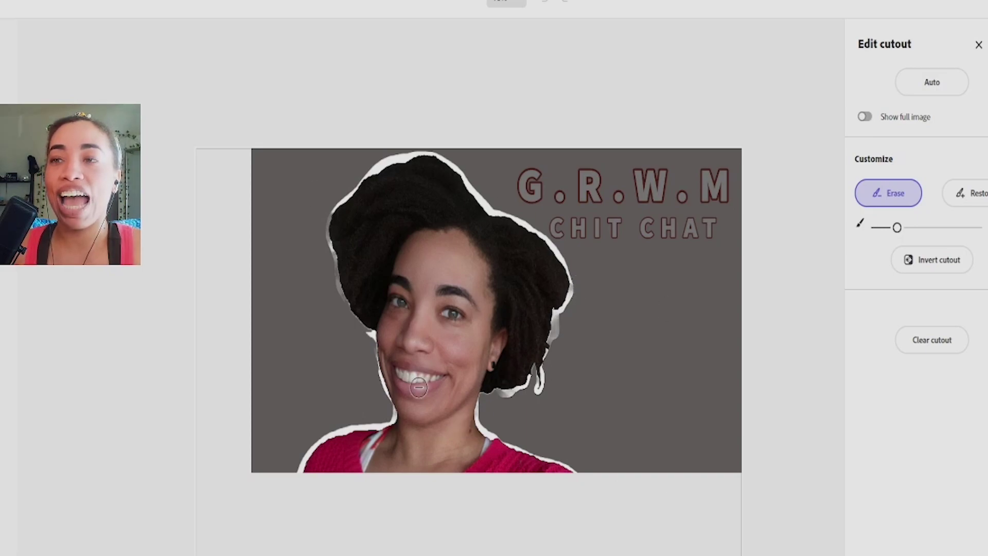
pyautogui.moveTo(895, 230)
pyautogui.mouseDown()
pyautogui.moveTo(877, 230)
pyautogui.moveTo(953, 236)
pyautogui.moveTo(854, 235)
pyautogui.mouseUp()
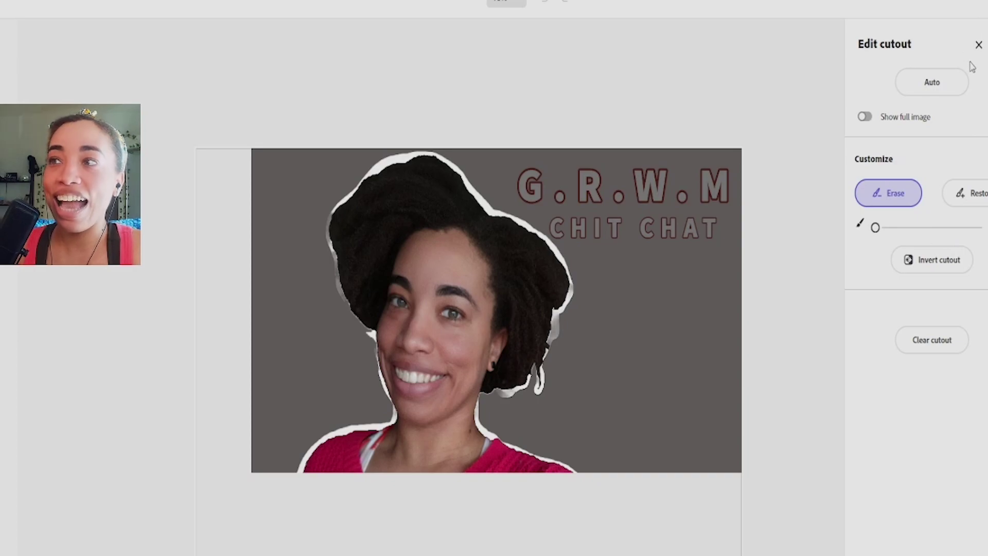